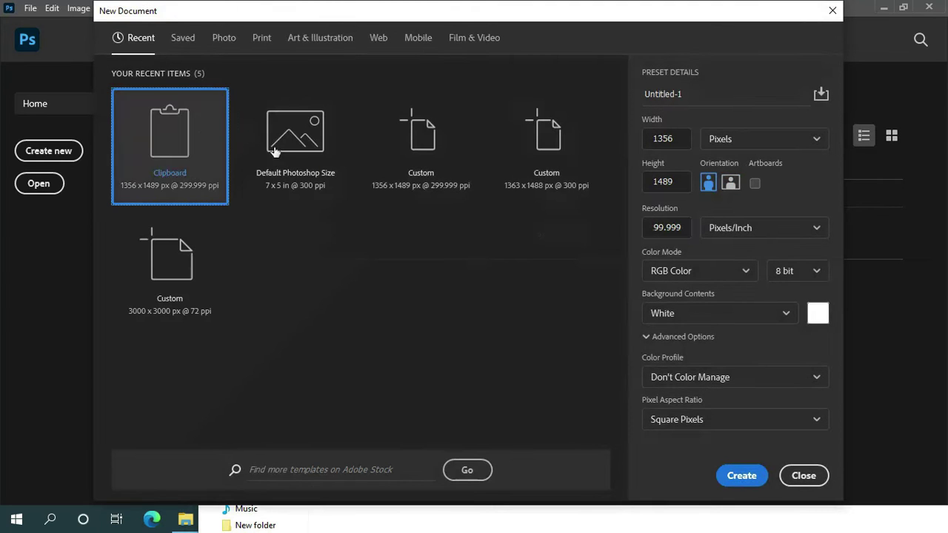
# Create a new 7 x 5 in, 300 ppi document from the Default Photoshop Size preset.
pyautogui.click(301, 142)
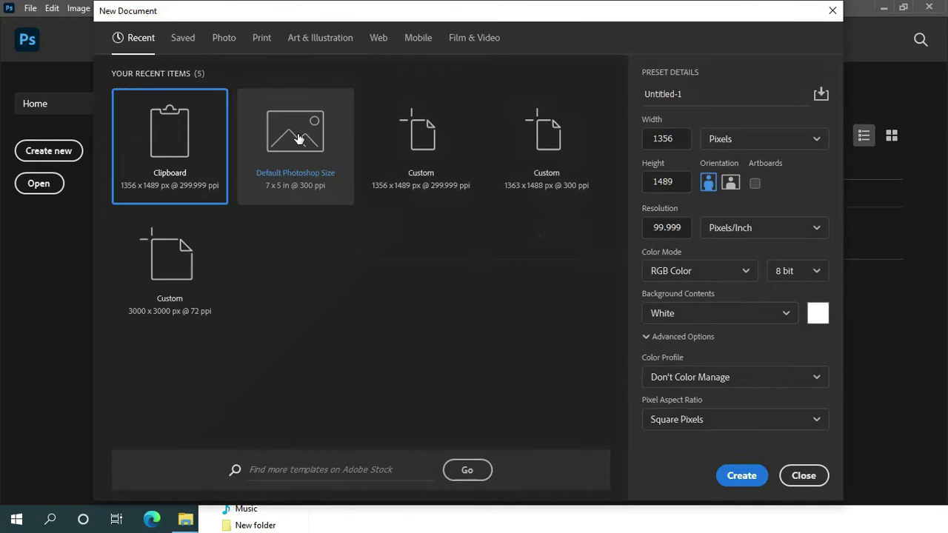
pyautogui.click(299, 138)
pyautogui.click(743, 476)
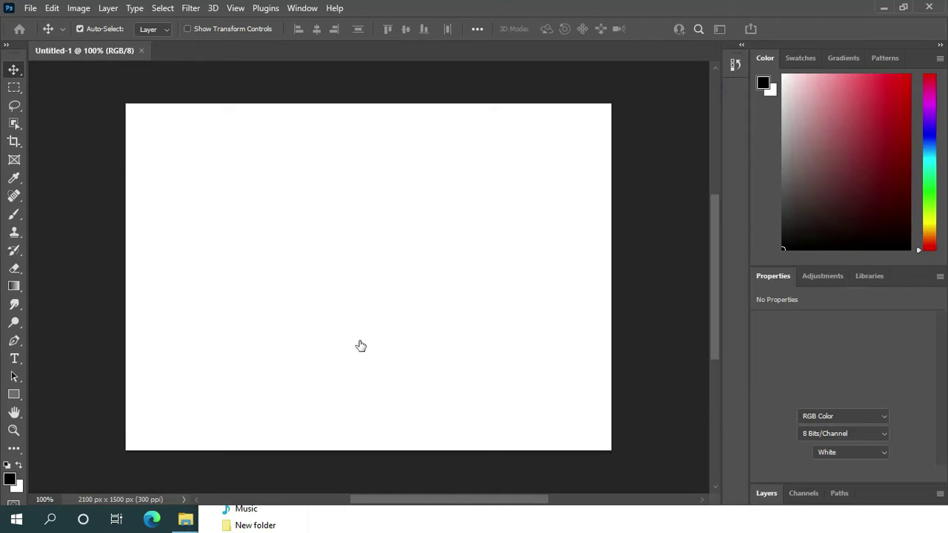
# Place woman-g49e713019_1920.jpg on the canvas and scale it to 2250 x 1500 px to fill it.
pyautogui.click(185, 518)
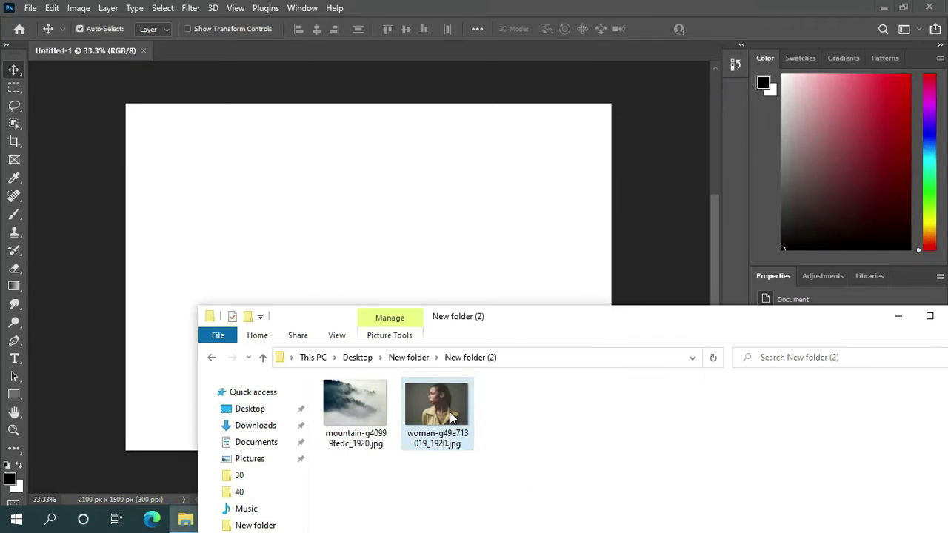
pyautogui.moveTo(449, 411); pyautogui.dragTo(359, 260)
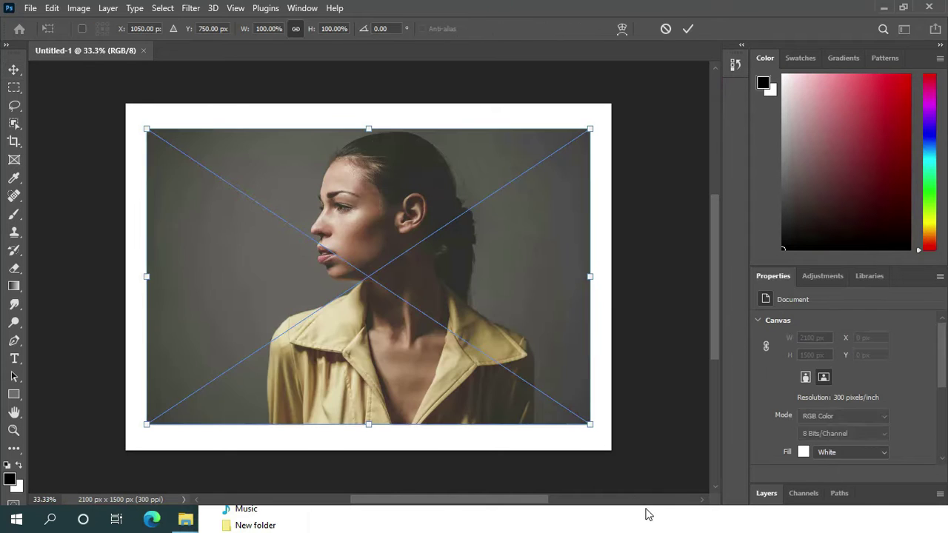
pyautogui.moveTo(372, 136); pyautogui.dragTo(371, 111)
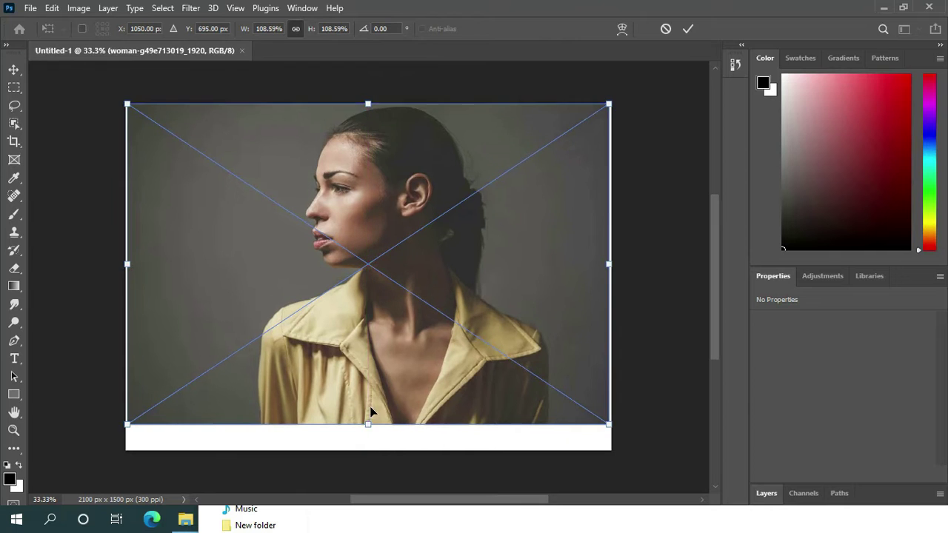
pyautogui.moveTo(375, 428); pyautogui.dragTo(370, 449)
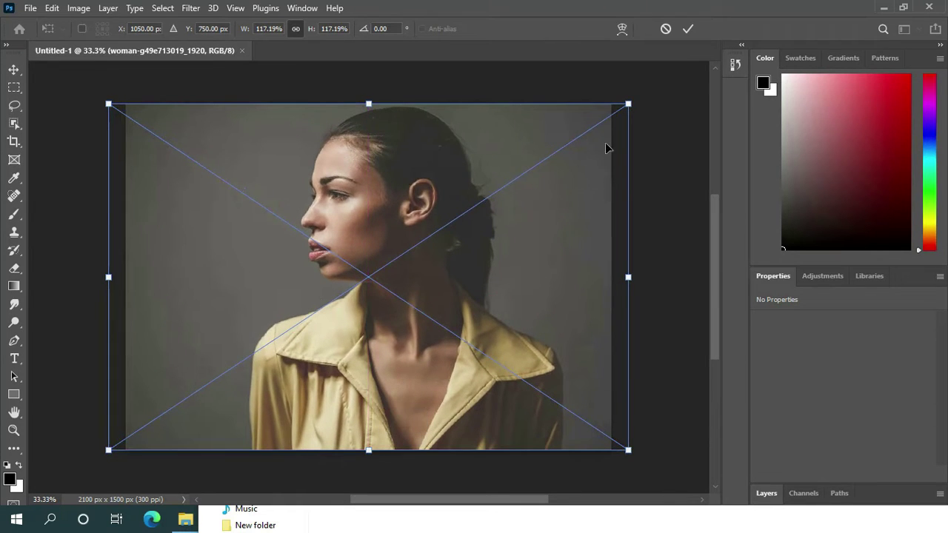
pyautogui.click(689, 29)
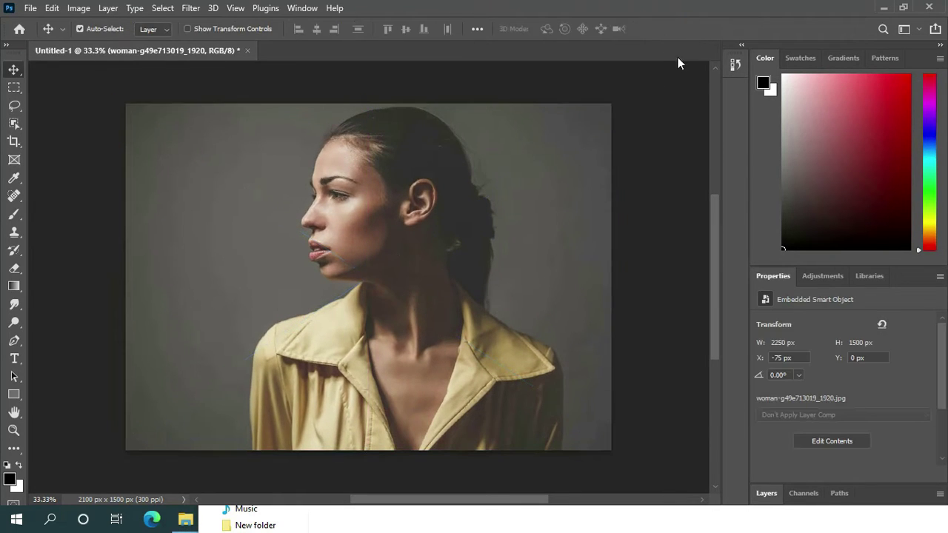
pyautogui.click(161, 8)
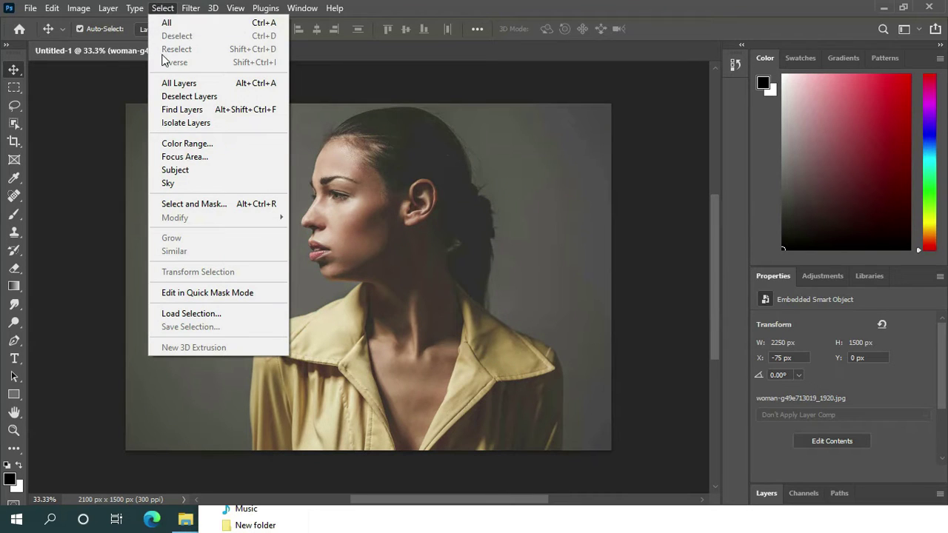
# Open Select and Mask with the View Mode set to the red Overlay preview.
pyautogui.click(189, 206)
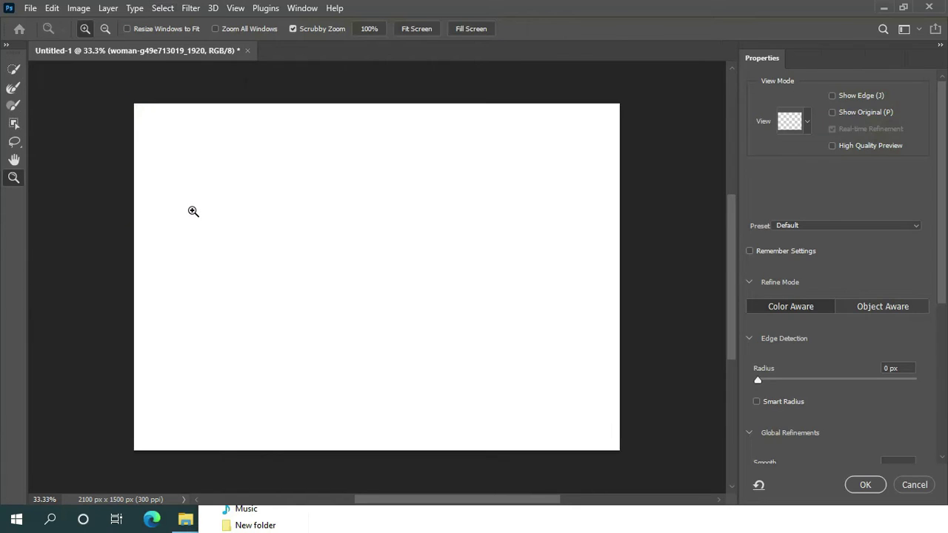
pyautogui.click(807, 118)
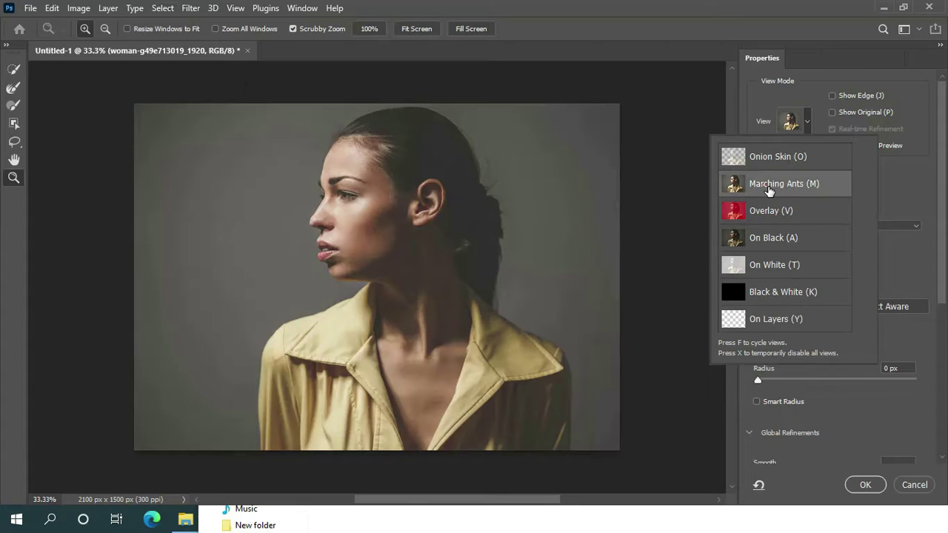
pyautogui.click(764, 185)
pyautogui.click(754, 210)
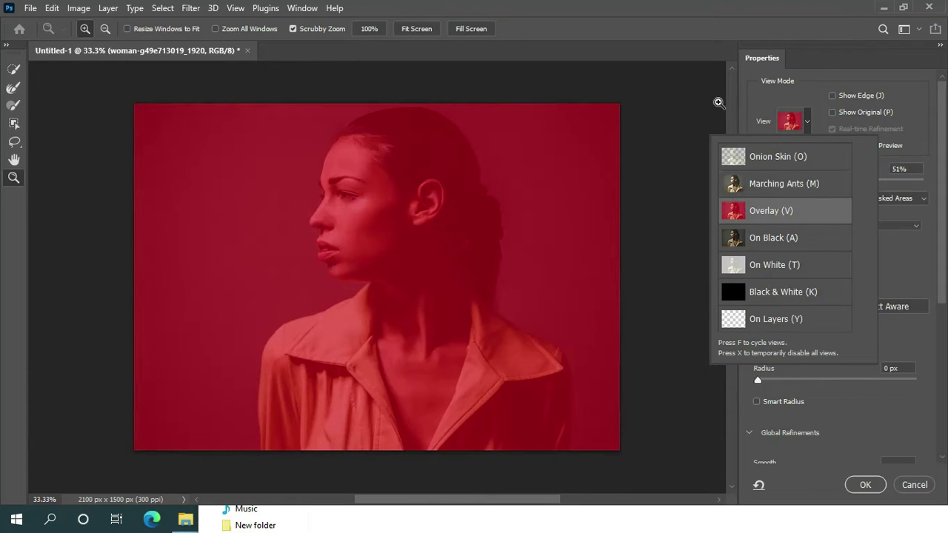
pyautogui.click(671, 22)
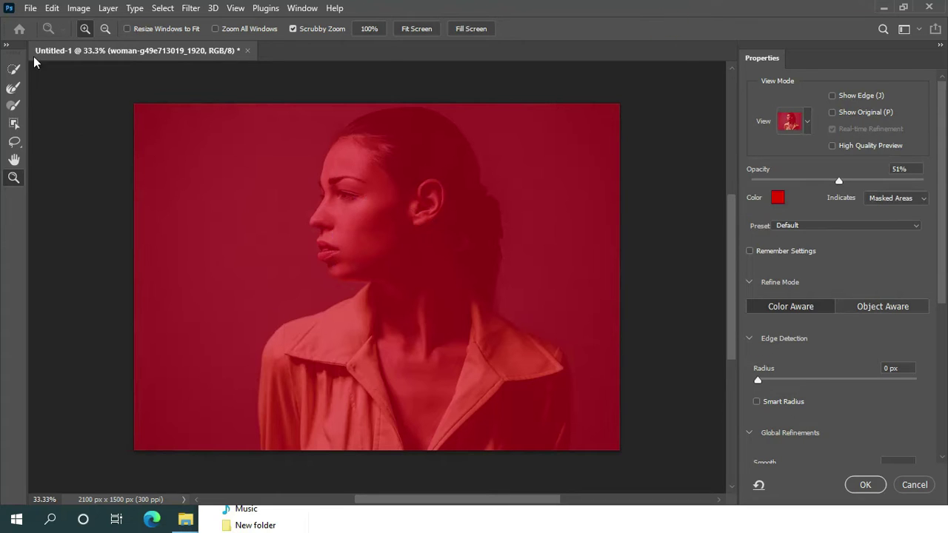
pyautogui.click(14, 123)
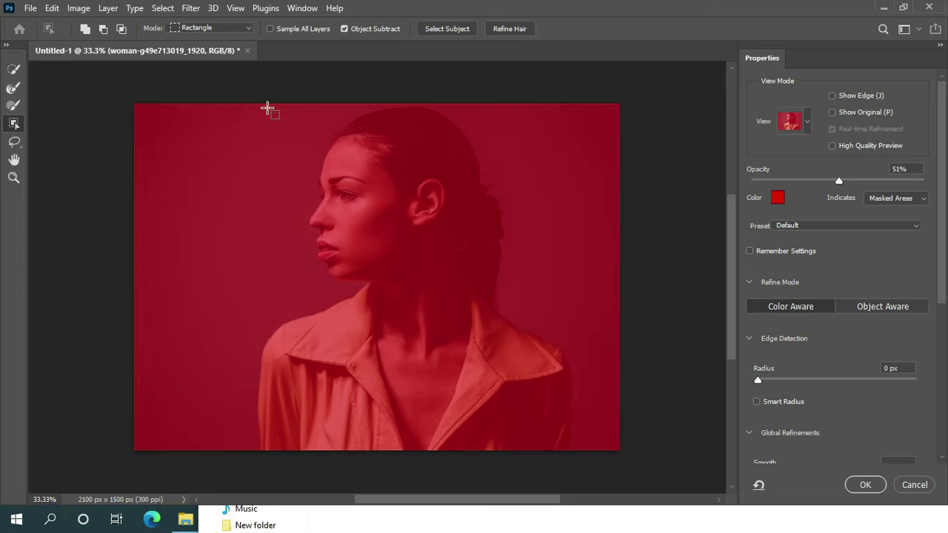
# Box-select the woman with Object Selection so only the background stays under red overlay.
pyautogui.moveTo(228, 104); pyautogui.dragTo(331, 191)
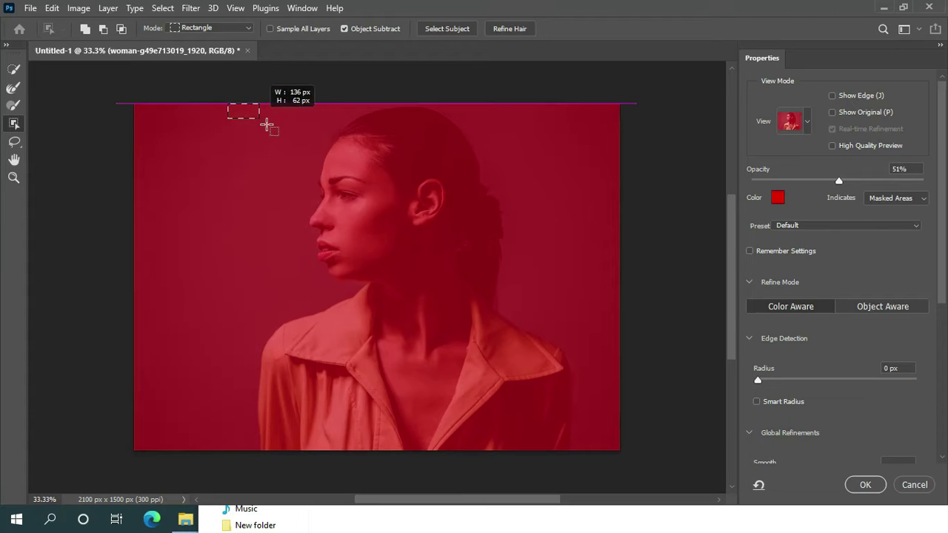
pyautogui.moveTo(331, 190); pyautogui.dragTo(588, 457)
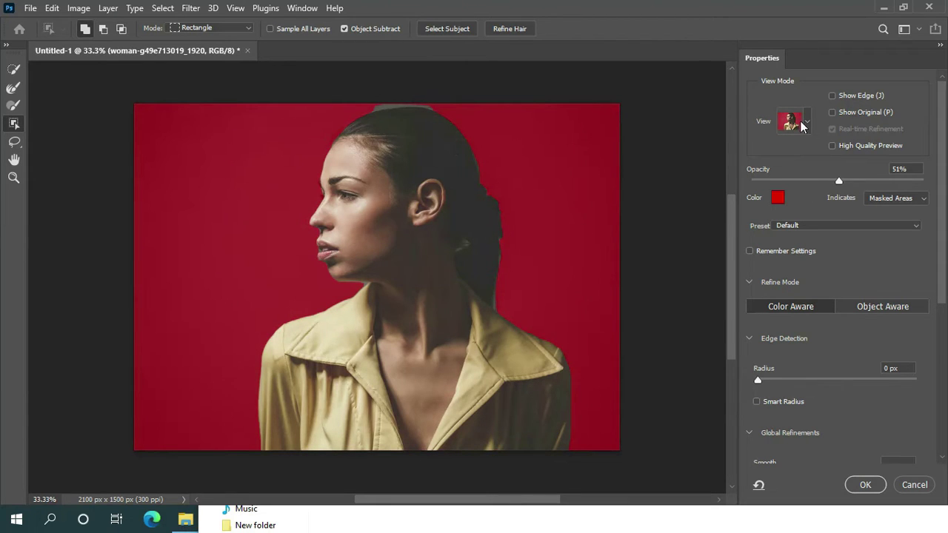
pyautogui.click(13, 69)
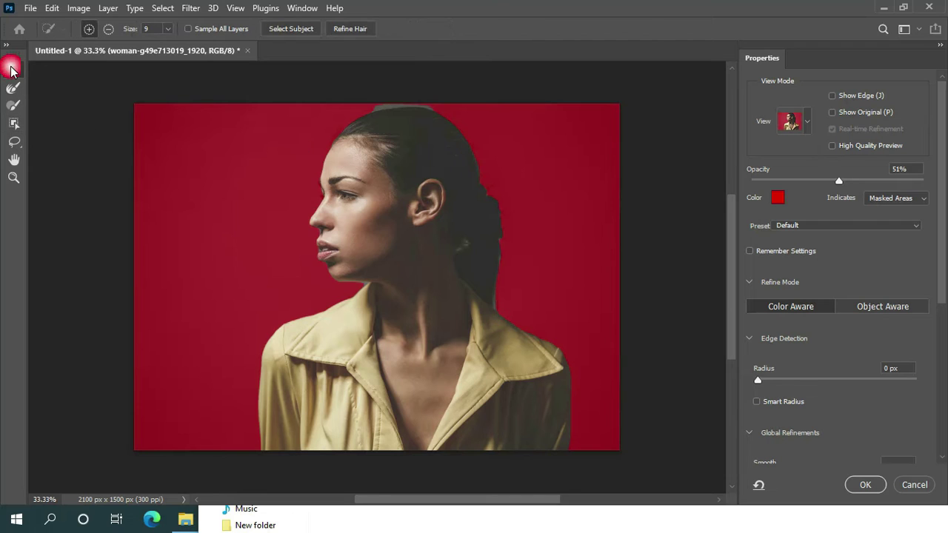
pyautogui.click(110, 28)
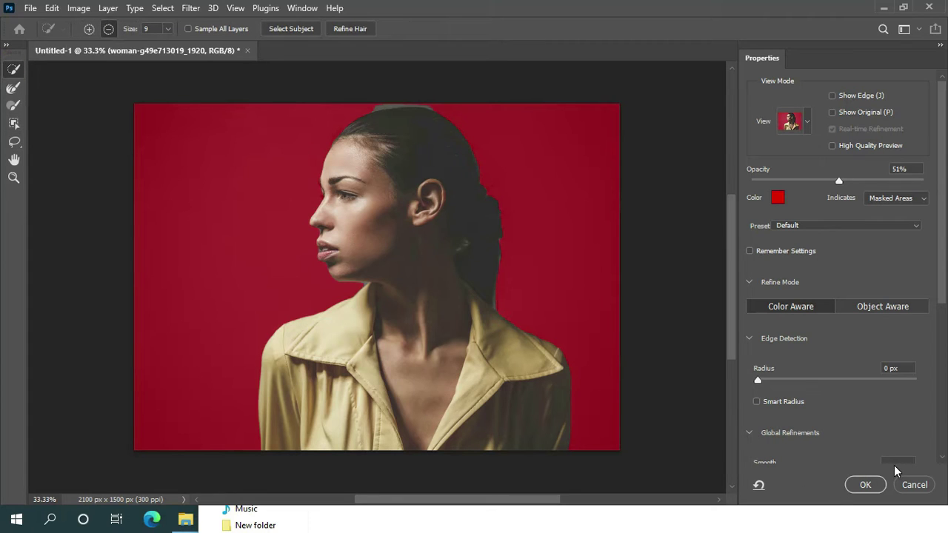
# Zoom in on the top of the woman's head, with the edge brush set to Subtract.
pyautogui.click(893, 465)
pyautogui.click(12, 68)
pyautogui.click(108, 29)
pyautogui.click(13, 177)
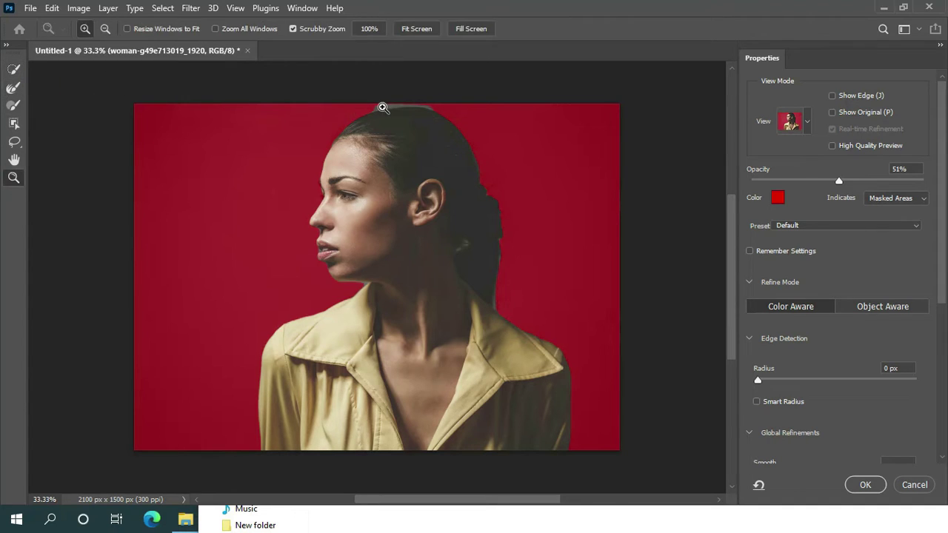
pyautogui.click(377, 113)
pyautogui.click(406, 119)
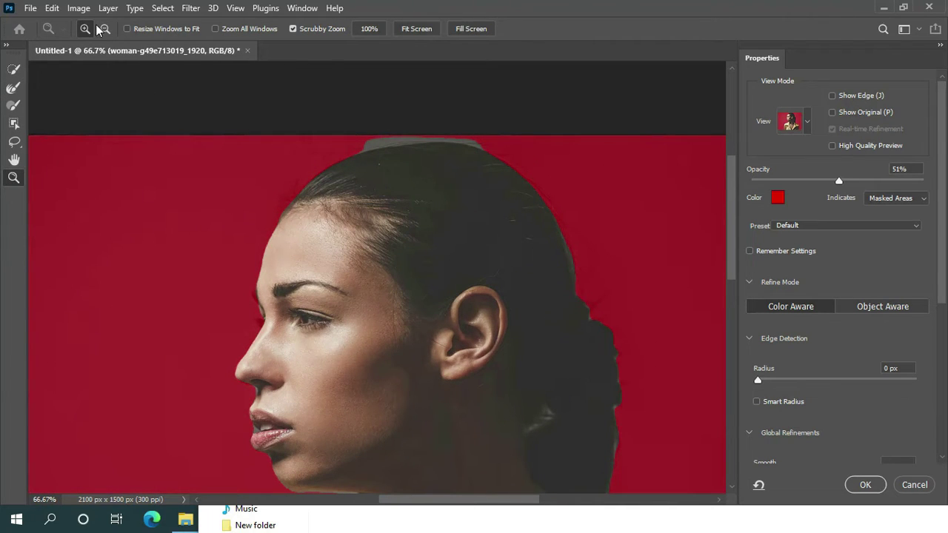
pyautogui.click(105, 28)
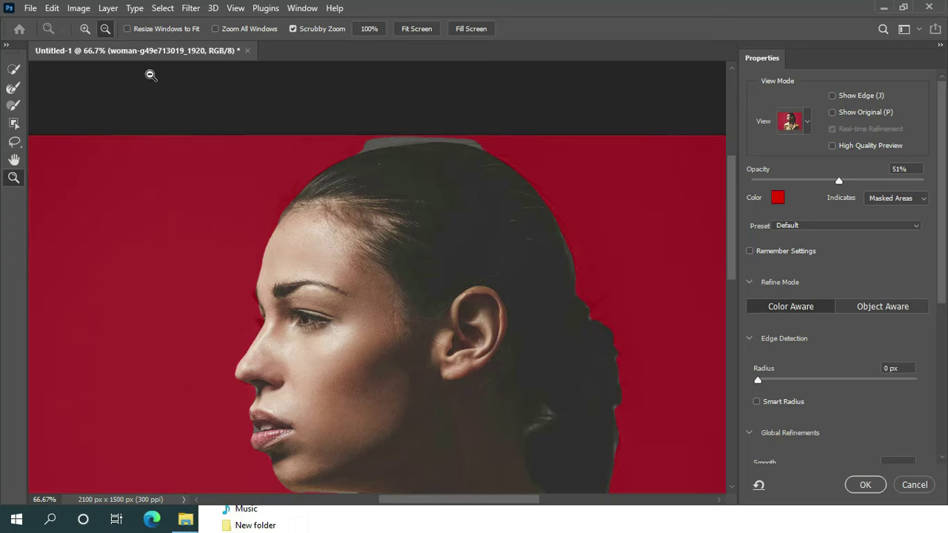
pyautogui.click(12, 71)
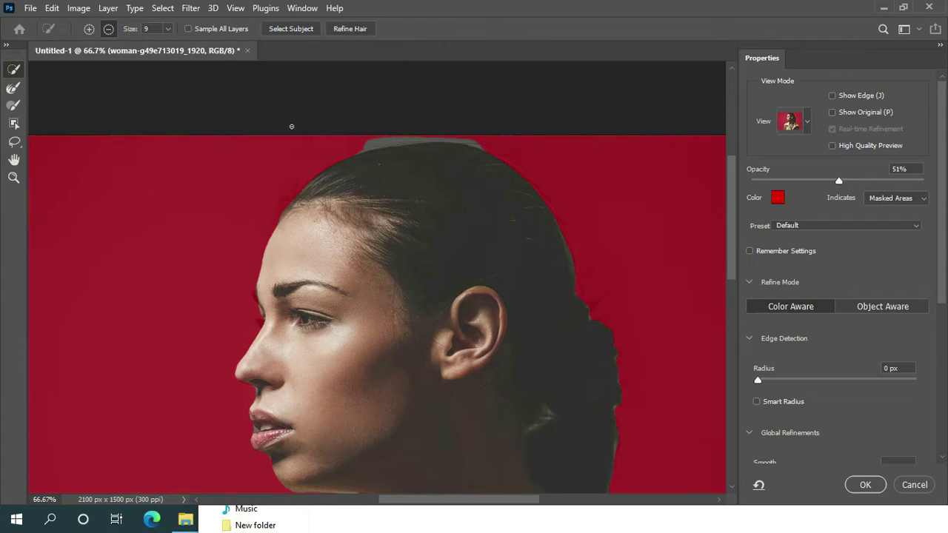
# Subtract the grey strip above the hair from the selection.
pyautogui.moveTo(368, 143); pyautogui.dragTo(387, 141)
pyautogui.moveTo(413, 140); pyautogui.dragTo(453, 138)
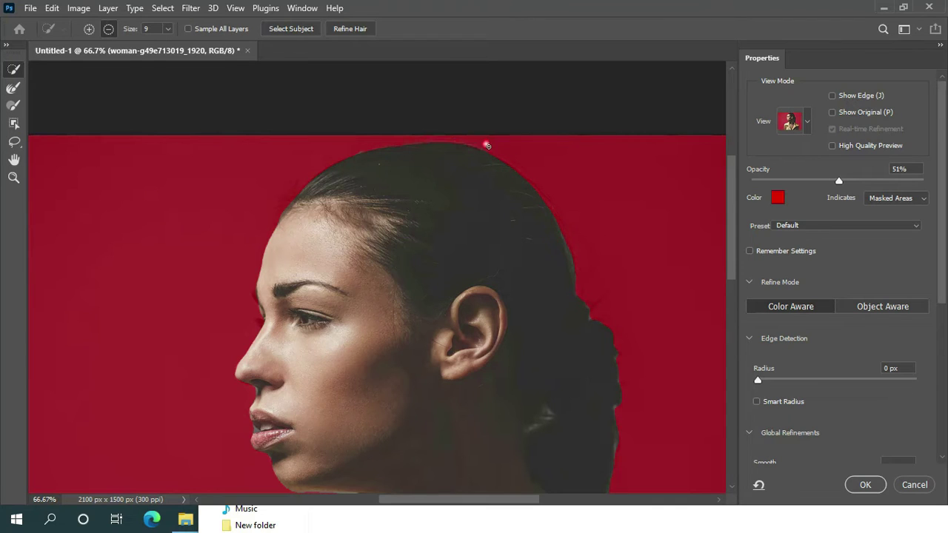
pyautogui.scroll(-2, 579, 159)
pyautogui.scroll(-3, 570, 160)
pyautogui.scroll(-1, 554, 162)
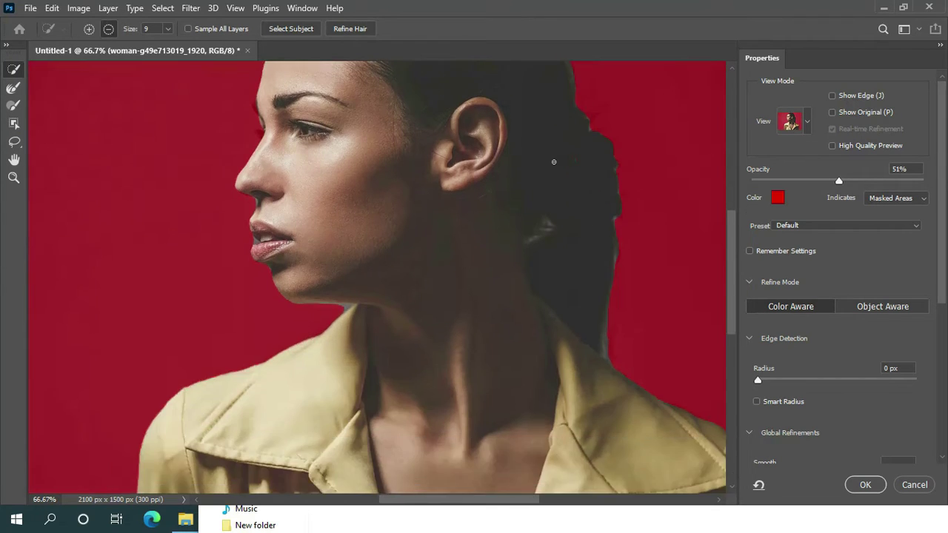
pyautogui.click(13, 178)
pyautogui.click(319, 327)
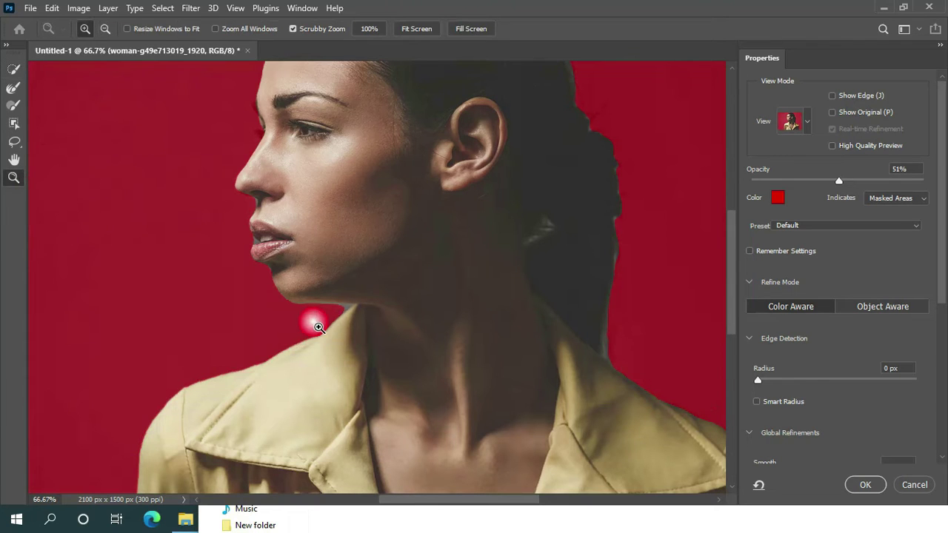
# Subtract the grey wedge at the chin from the selection with the Refine Edge Brush.
pyautogui.click(12, 70)
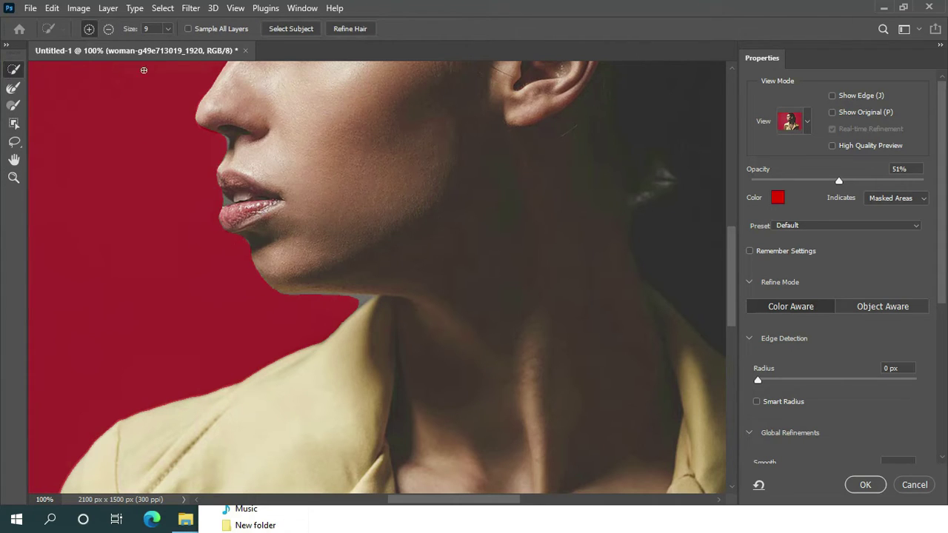
pyautogui.click(108, 30)
pyautogui.moveTo(357, 308); pyautogui.dragTo(363, 302)
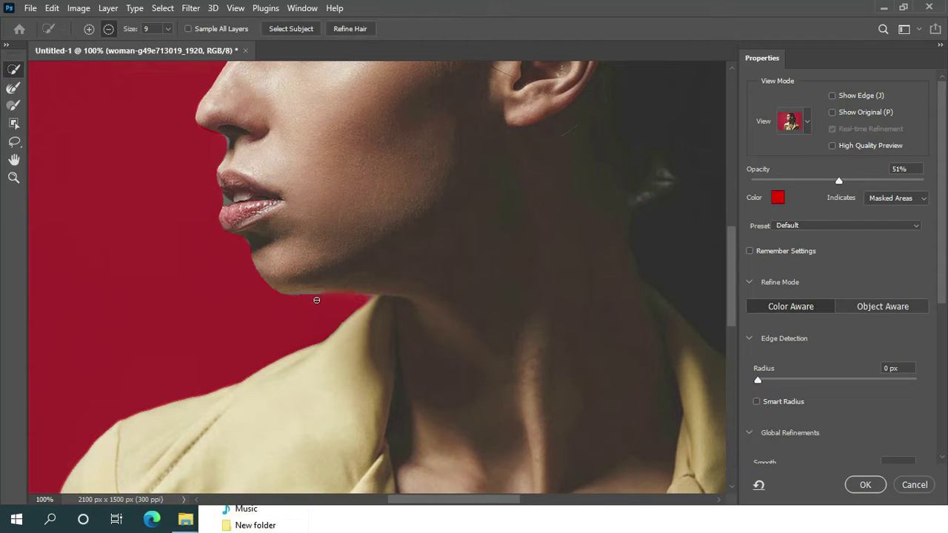
pyautogui.click(288, 296)
# Refine the mask edge along the neck and collar.
pyautogui.scroll(-2, 222, 317)
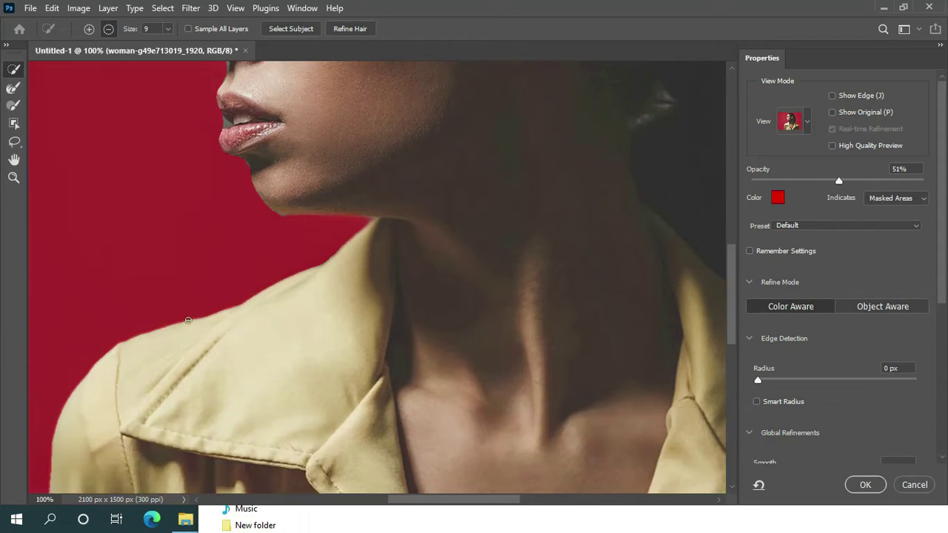
pyautogui.scroll(-2, 191, 329)
pyautogui.scroll(-2, 341, 435)
pyautogui.moveTo(413, 503); pyautogui.dragTo(364, 502)
pyautogui.scroll(-2, 302, 332)
pyautogui.scroll(-2, 303, 332)
pyautogui.scroll(-2, 360, 443)
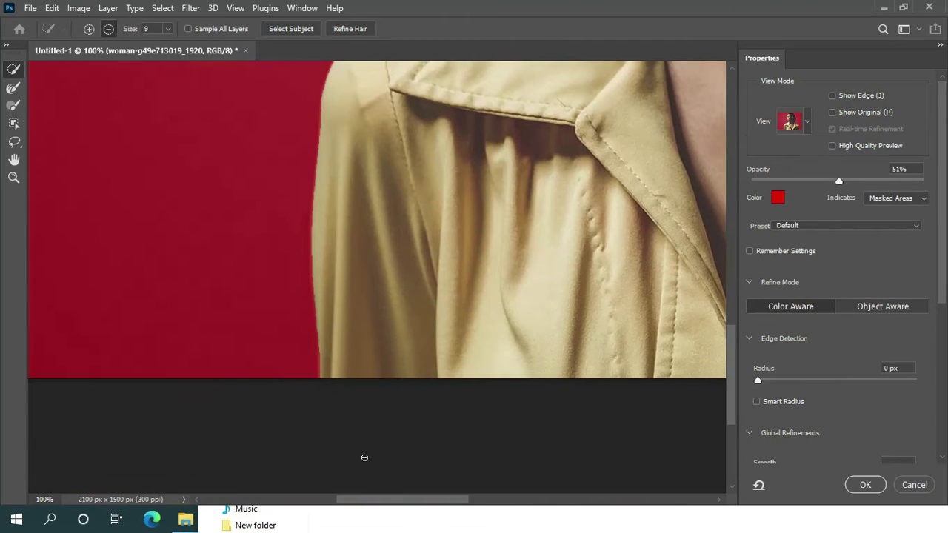
pyautogui.moveTo(385, 500); pyautogui.dragTo(533, 499)
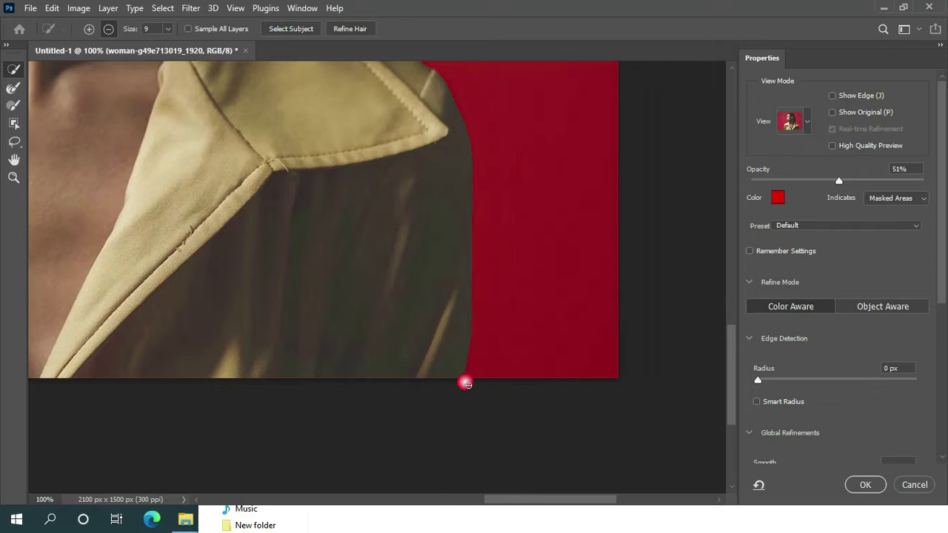
pyautogui.scroll(2, 430, 322)
pyautogui.scroll(3, 430, 322)
pyautogui.scroll(3, 289, 235)
pyautogui.scroll(1, 275, 211)
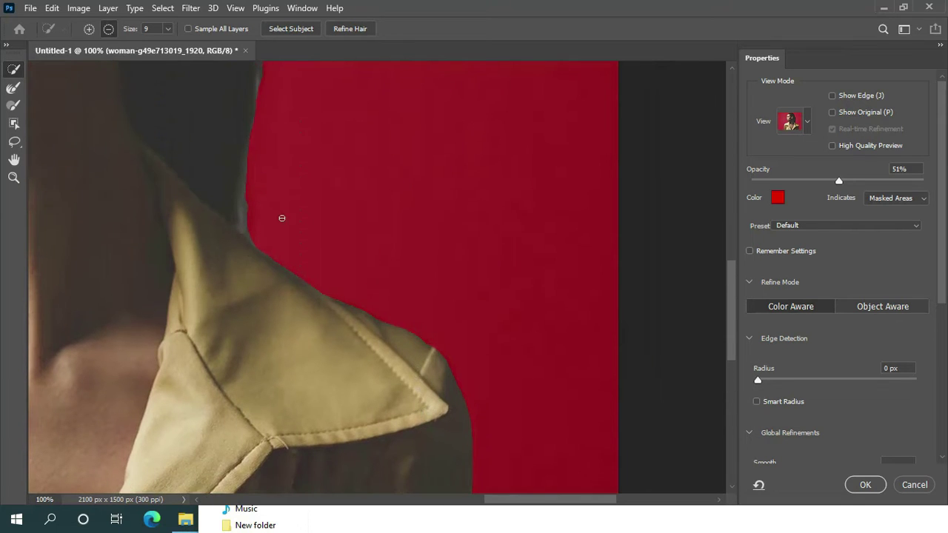
pyautogui.scroll(2, 265, 230)
pyautogui.scroll(1, 267, 286)
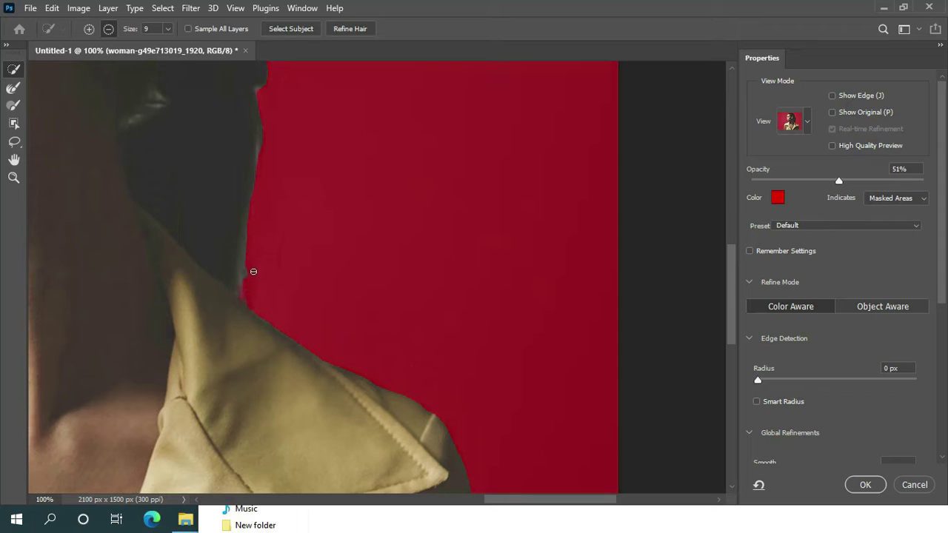
pyautogui.moveTo(253, 272); pyautogui.dragTo(250, 276)
pyautogui.moveTo(511, 503); pyautogui.dragTo(490, 502)
pyautogui.scroll(1, 370, 321)
pyautogui.scroll(3, 367, 315)
pyautogui.scroll(2, 362, 306)
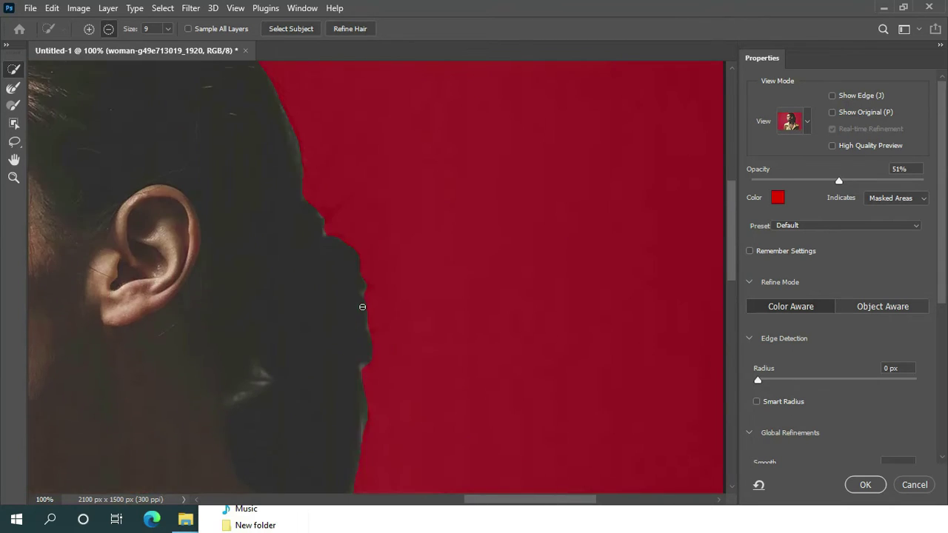
pyautogui.scroll(4, 374, 331)
pyautogui.moveTo(524, 502); pyautogui.dragTo(437, 501)
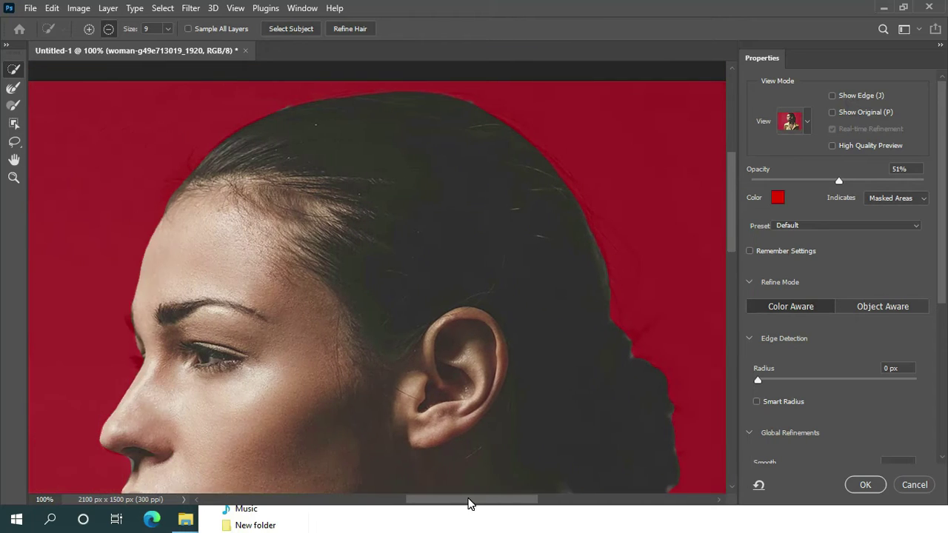
# Refine the eye-corner edge in Add mode and trim along the lips in Subtract mode.
pyautogui.click(89, 28)
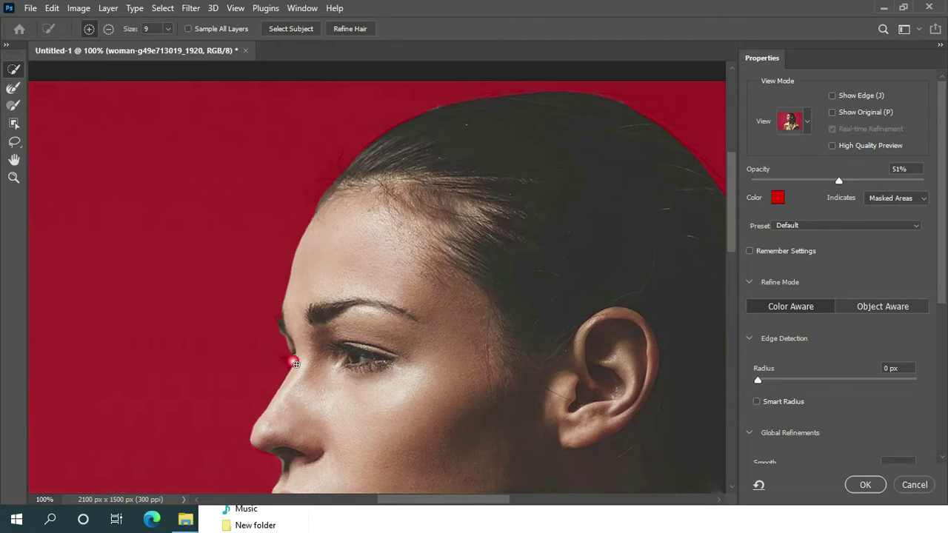
pyautogui.moveTo(295, 364); pyautogui.dragTo(298, 377)
pyautogui.scroll(-4, 317, 379)
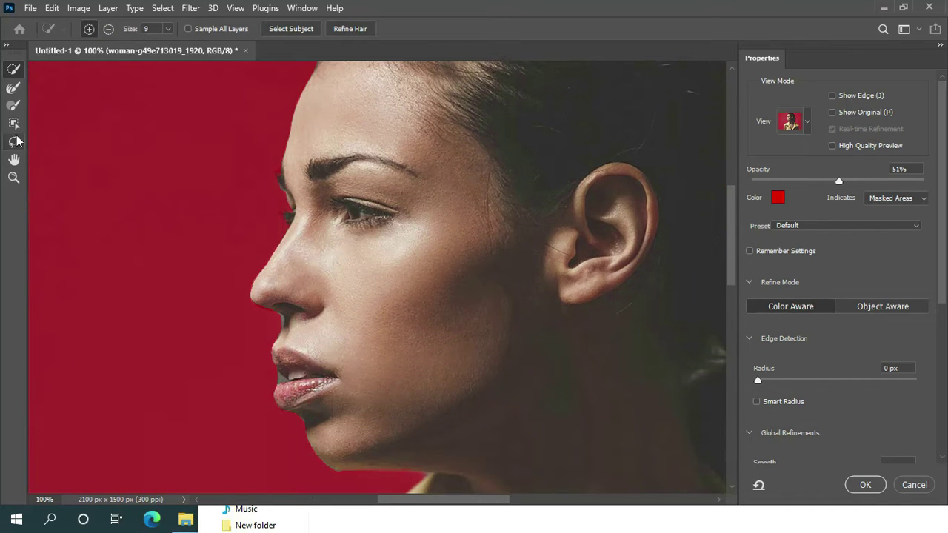
pyautogui.click(108, 29)
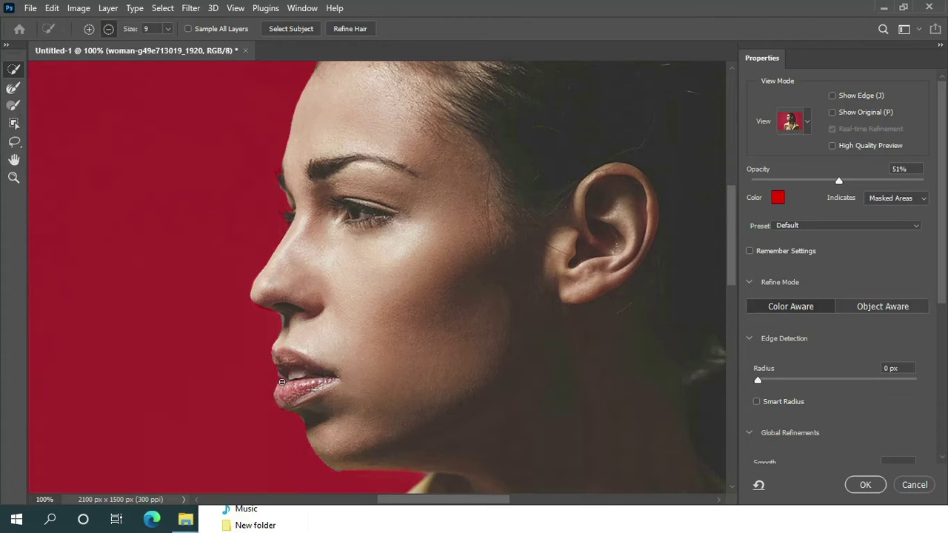
pyautogui.moveTo(281, 382); pyautogui.dragTo(276, 372)
pyautogui.click(245, 353)
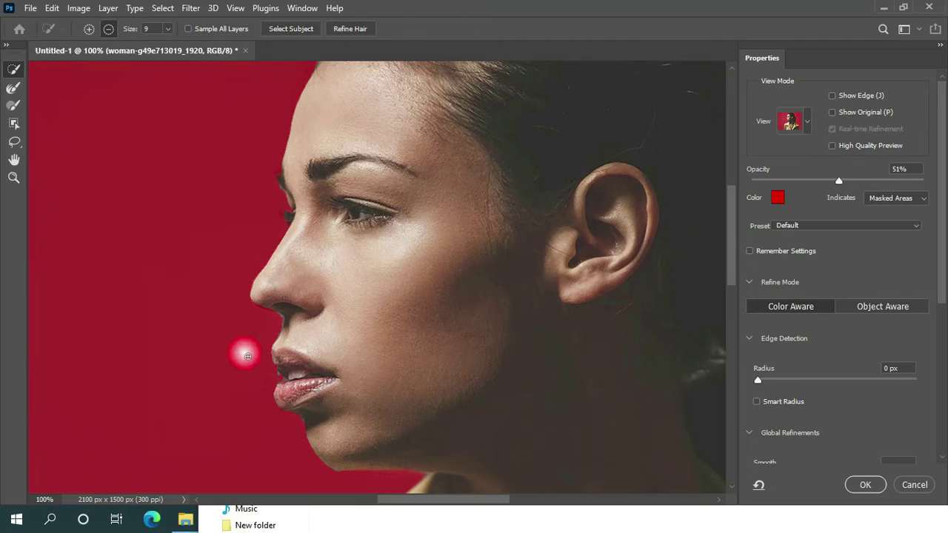
# Refine the selection edge along the nose in Add mode.
pyautogui.click(89, 28)
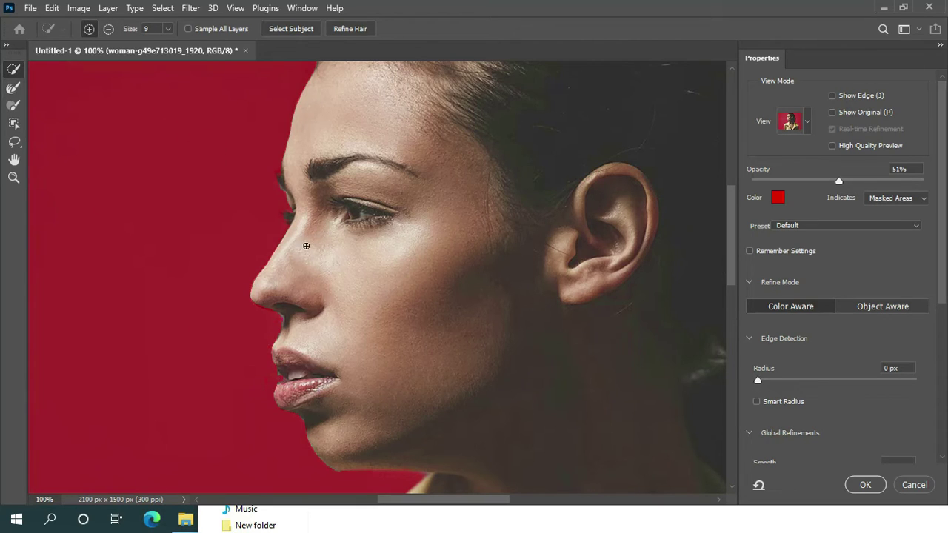
pyautogui.moveTo(281, 264); pyautogui.dragTo(263, 288)
pyautogui.scroll(-3, 407, 321)
pyautogui.scroll(-3, 400, 324)
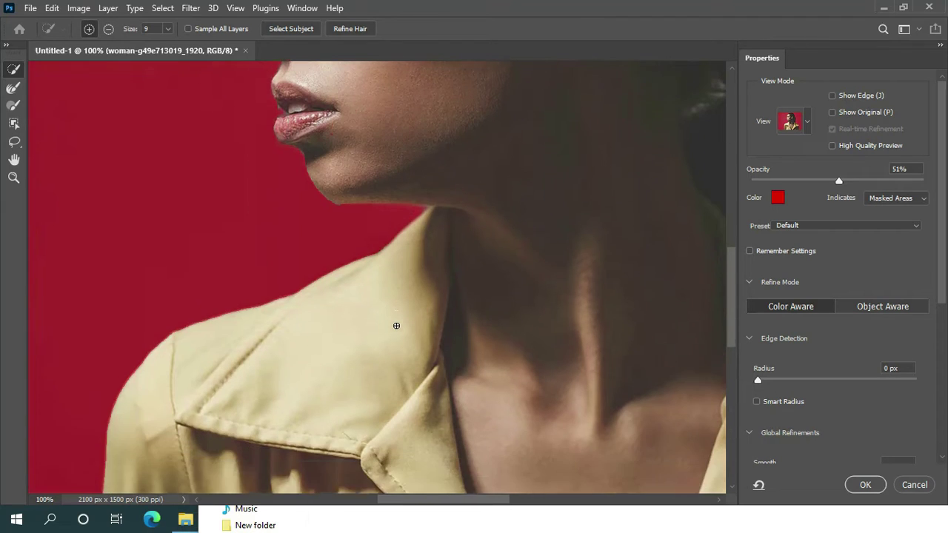
pyautogui.scroll(1, 396, 326)
pyautogui.scroll(1, 396, 326)
# Check the full mask in Black & White at Fit Screen, then switch the view to Marching Ants.
pyautogui.click(789, 122)
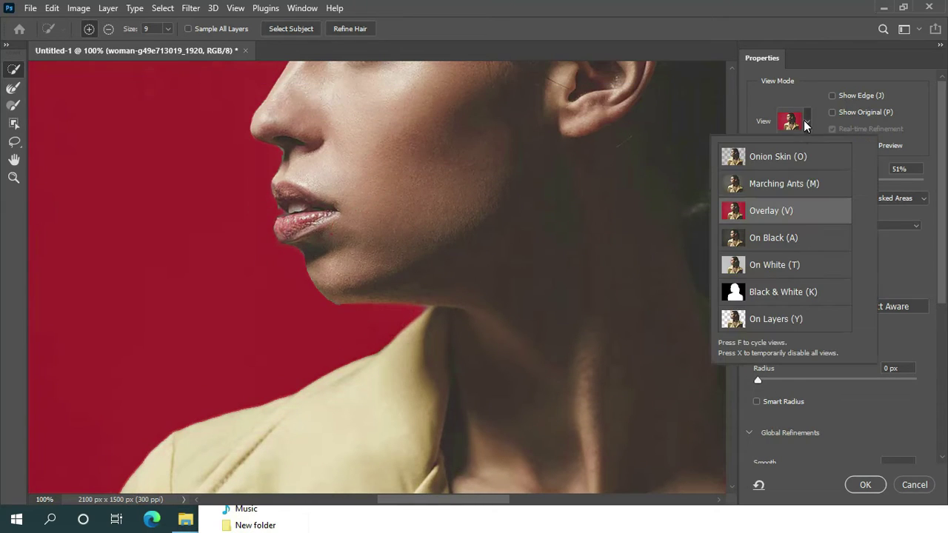
pyautogui.click(789, 294)
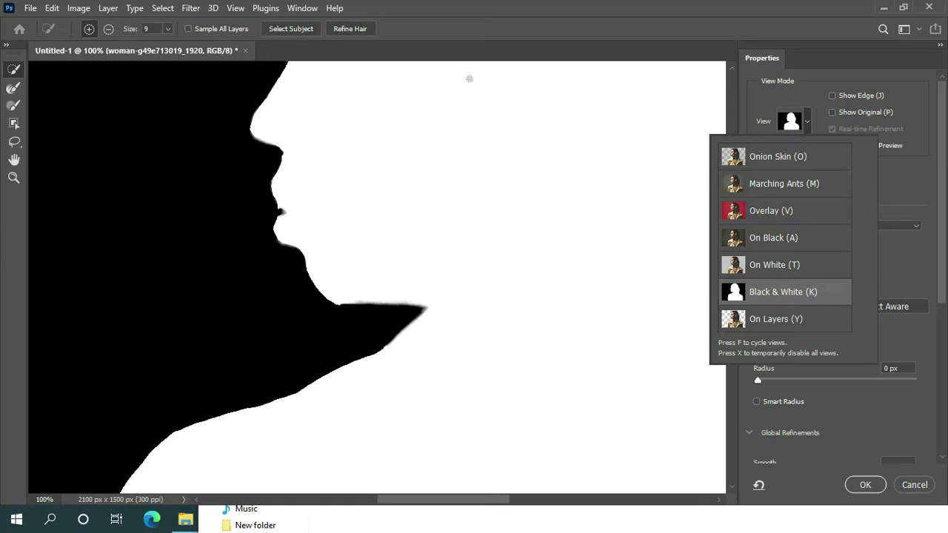
pyautogui.click(13, 178)
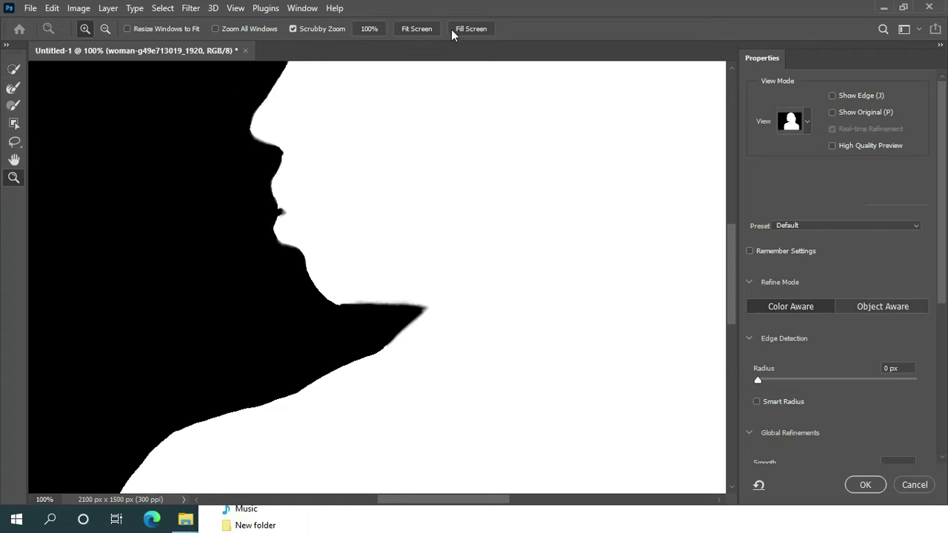
pyautogui.click(471, 29)
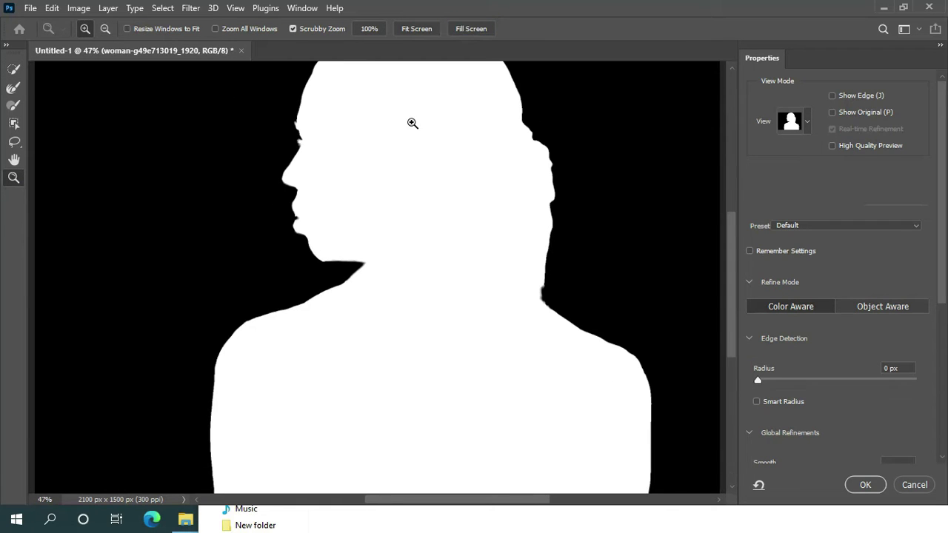
pyautogui.scroll(-1, 412, 123)
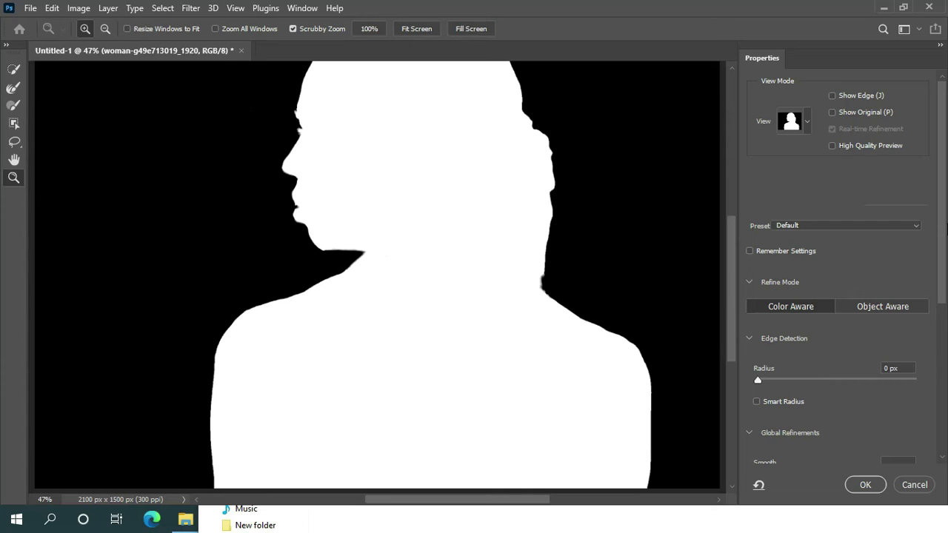
pyautogui.click(805, 123)
pyautogui.click(765, 189)
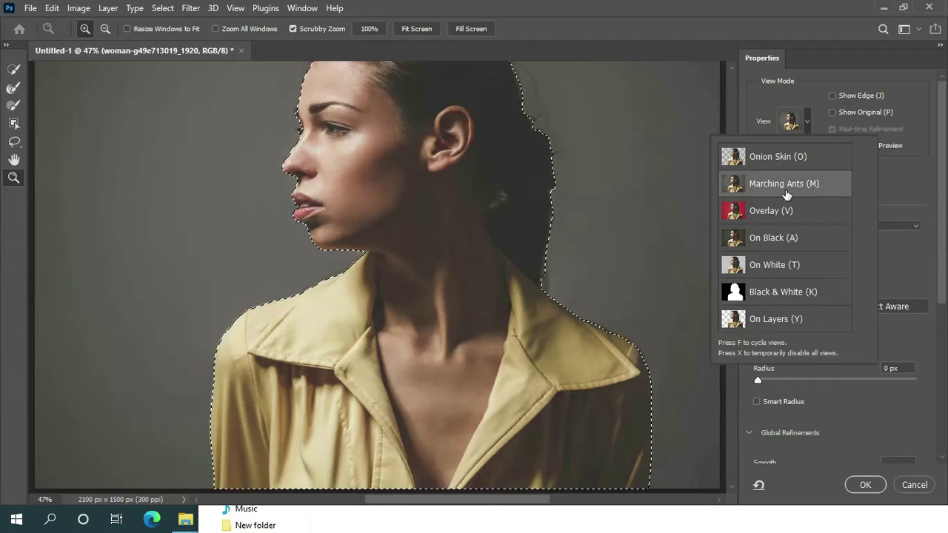
# Set Global Refinements Smooth to 23 and apply the selection with OK.
pyautogui.click(880, 398)
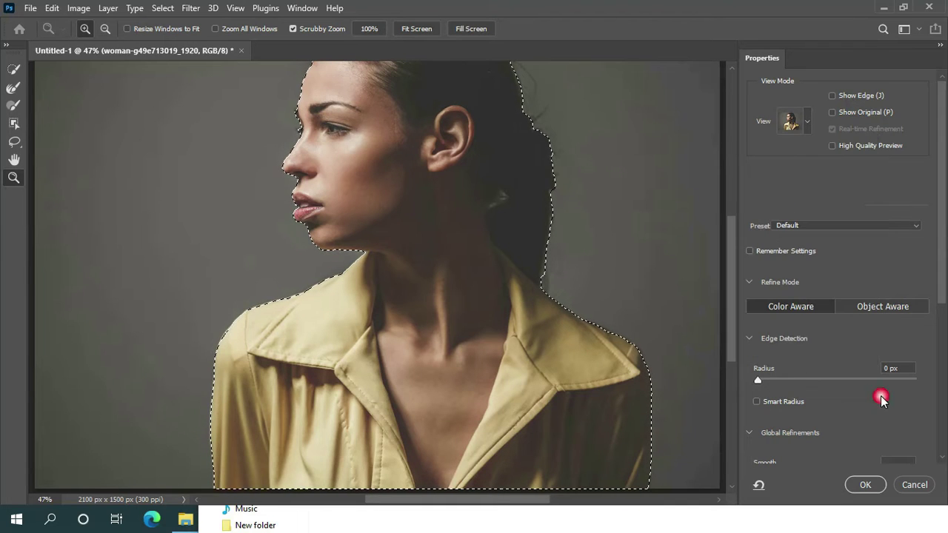
pyautogui.scroll(-1, 795, 293)
pyautogui.scroll(-1, 795, 293)
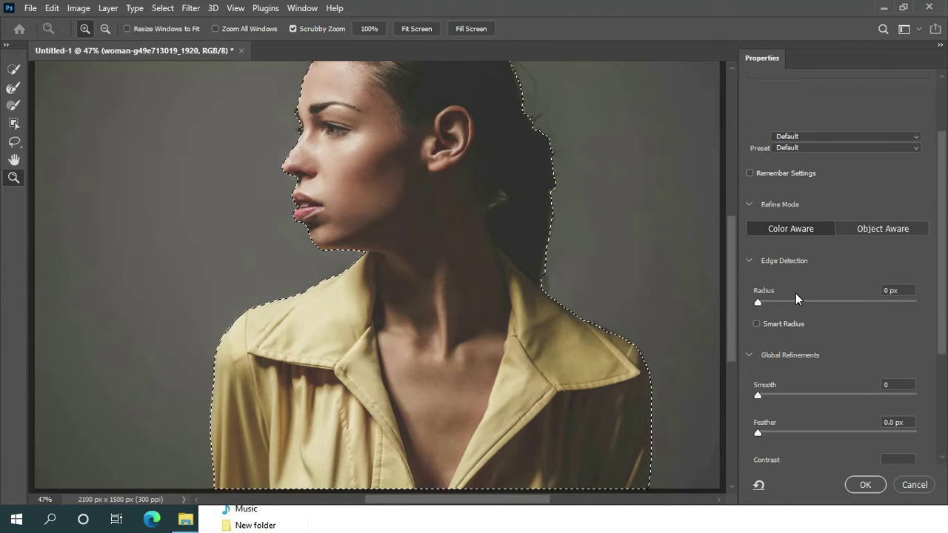
pyautogui.scroll(-1, 795, 293)
pyautogui.moveTo(758, 372); pyautogui.dragTo(778, 374)
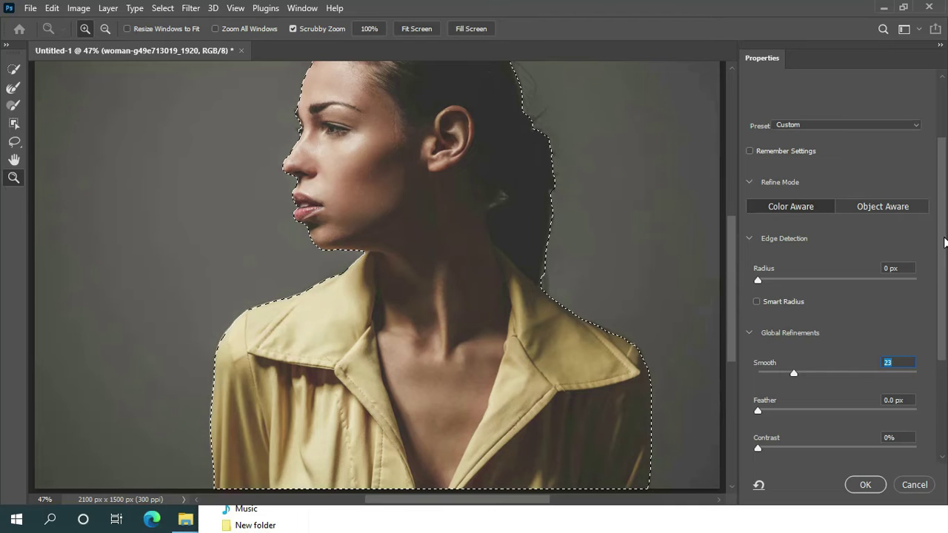
pyautogui.scroll(-5, 944, 234)
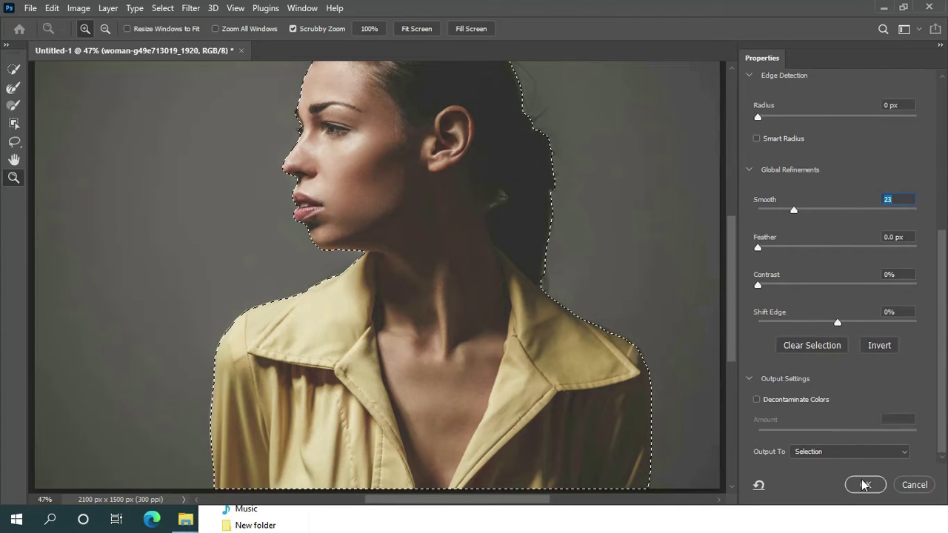
pyautogui.click(863, 484)
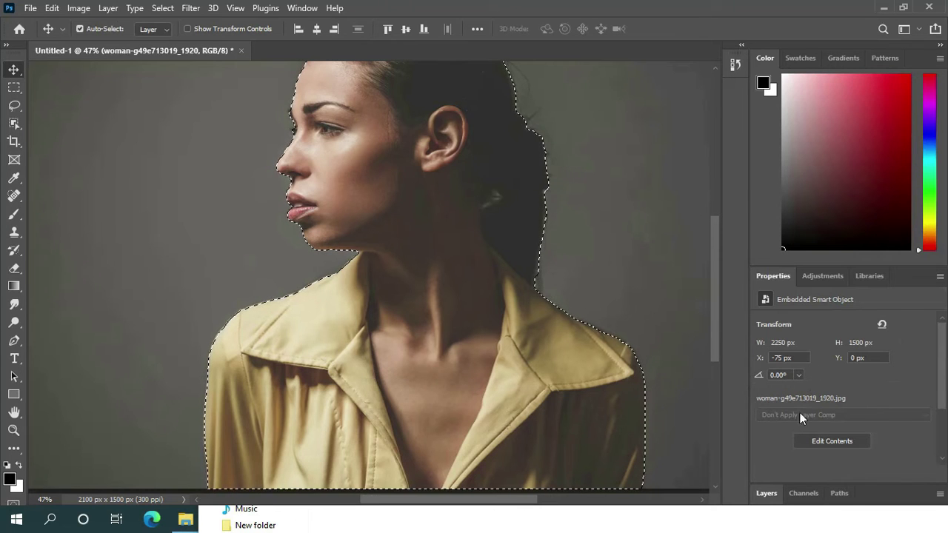
# Paste the woman cut-out into a new empty Layer 1.
pyautogui.click(770, 492)
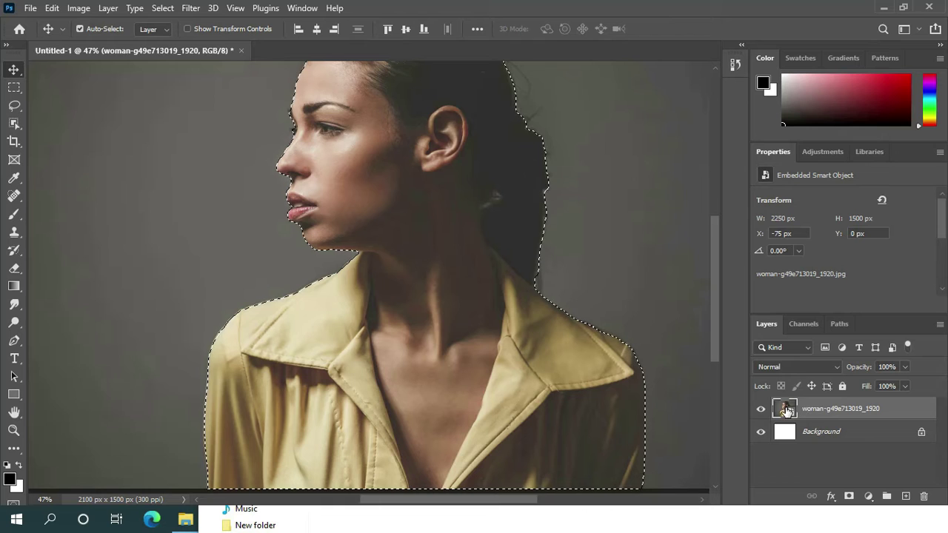
pyautogui.rightClick(782, 409)
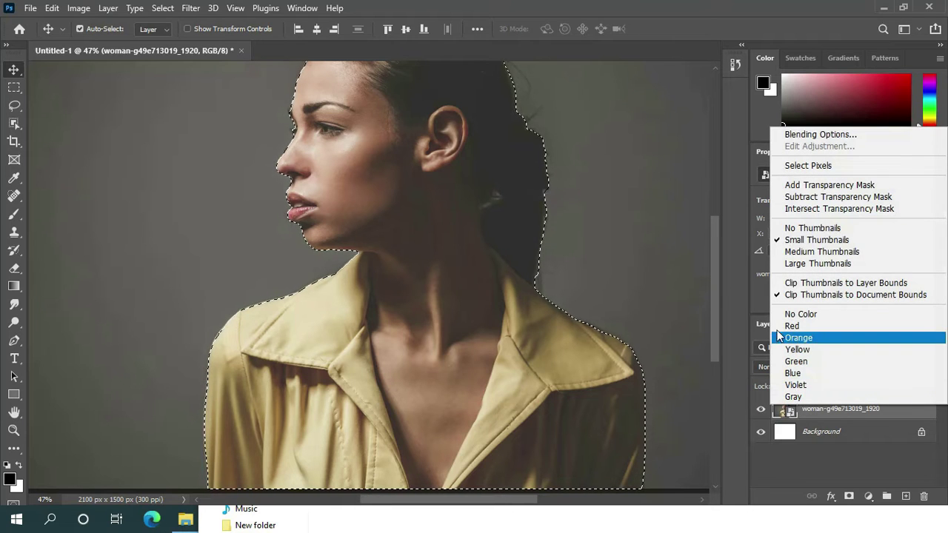
pyautogui.click(818, 406)
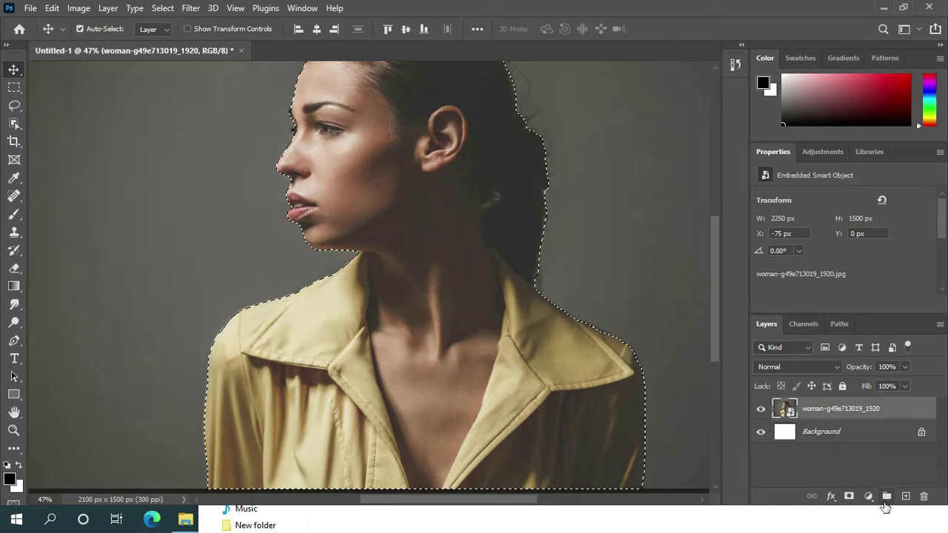
pyautogui.click(904, 496)
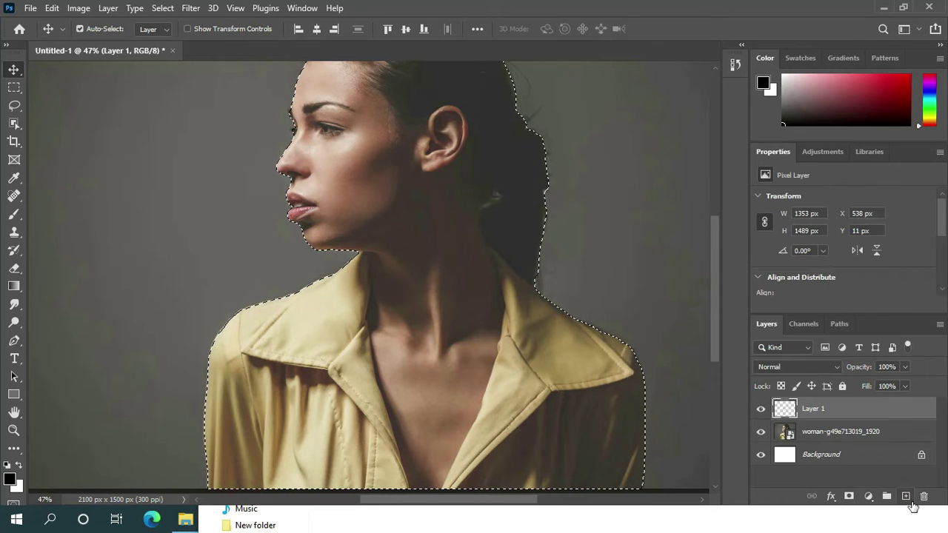
pyautogui.click(808, 432)
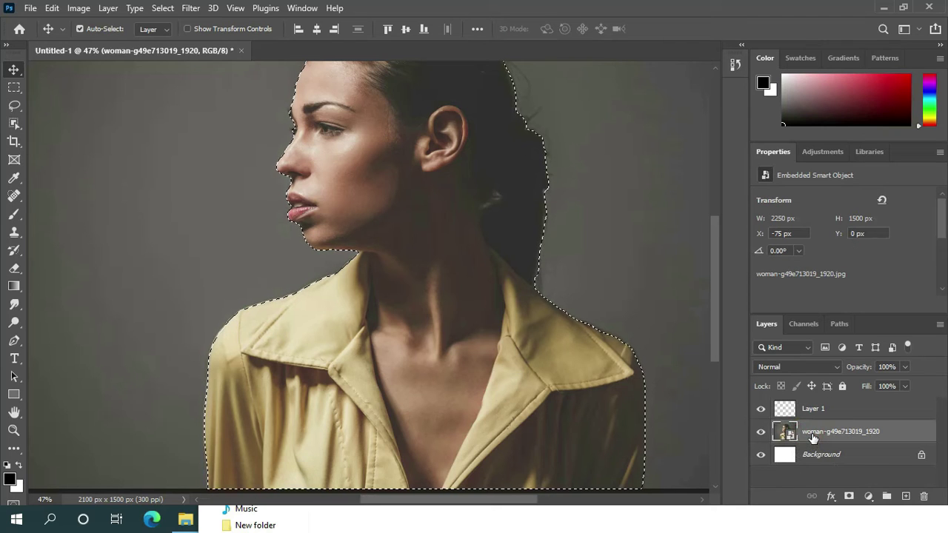
pyautogui.click(803, 417)
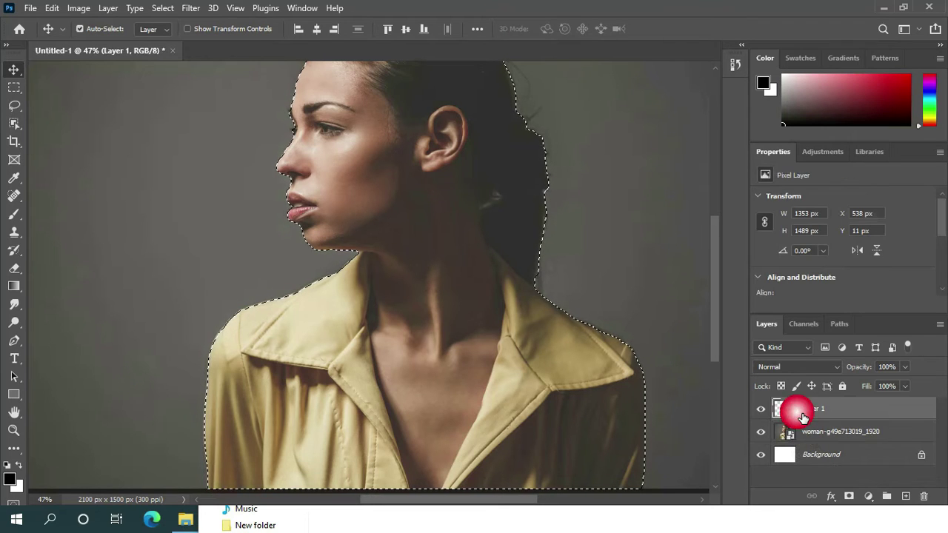
pyautogui.hotkey('ctrl', 'v')
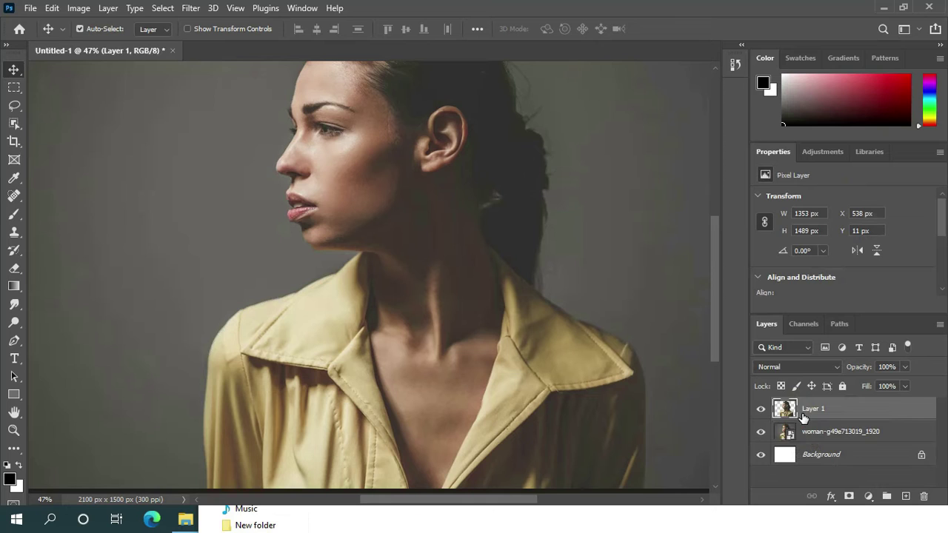
# Hide and delete the original photo layer and the white Background layer.
pyautogui.click(822, 439)
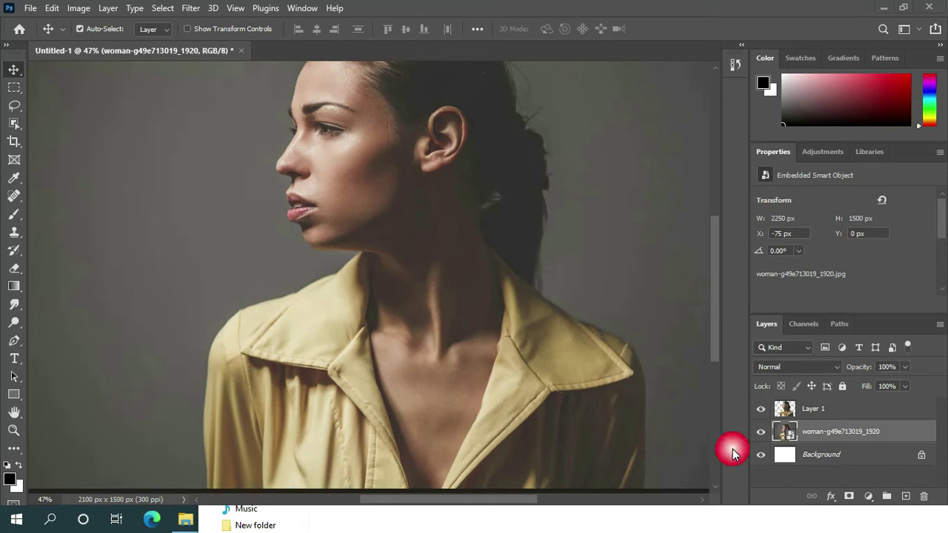
pyautogui.click(761, 432)
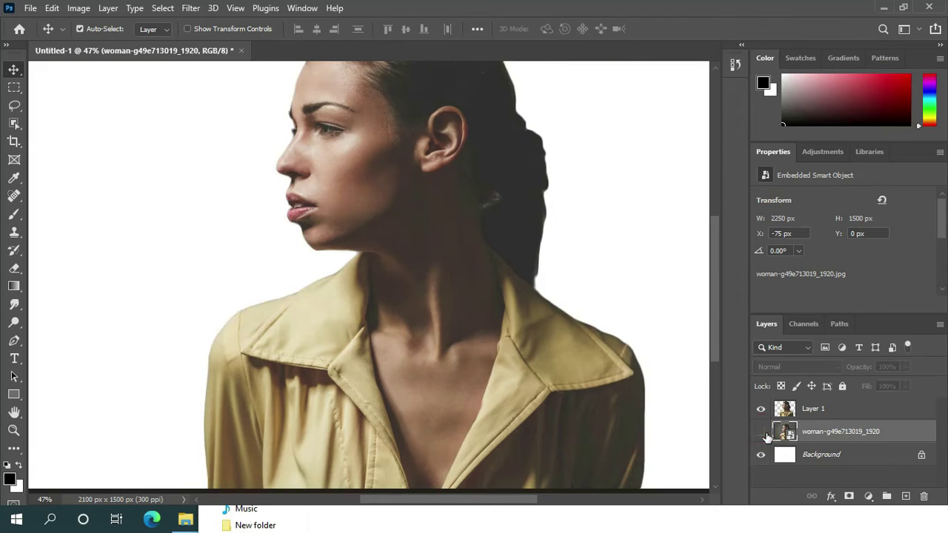
pyautogui.scroll(3, 328, 123)
pyautogui.scroll(-1, 329, 126)
pyautogui.scroll(-2, 329, 128)
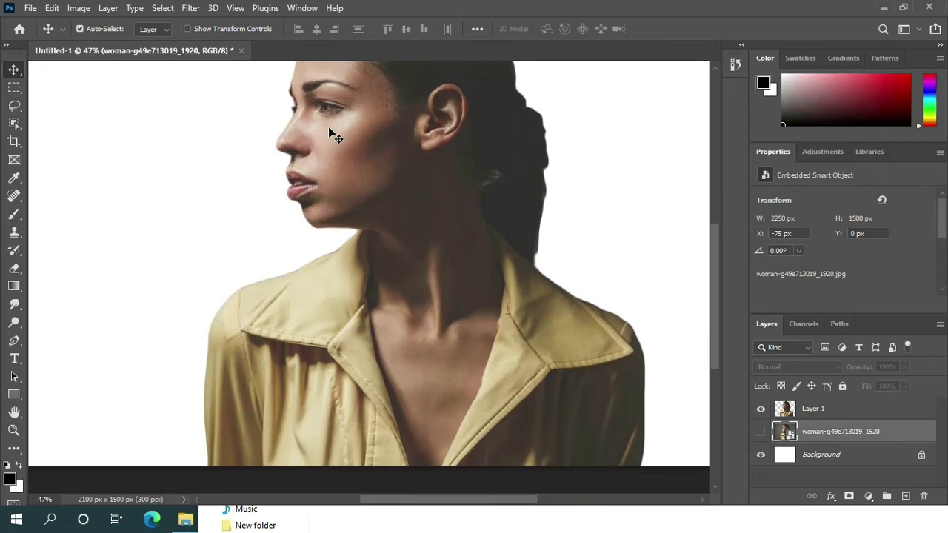
pyautogui.scroll(-2, 328, 131)
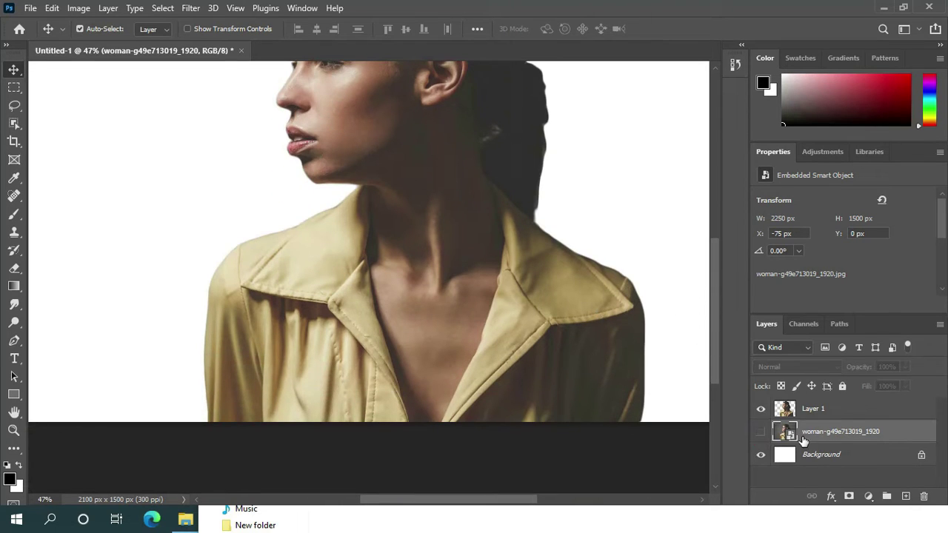
pyautogui.moveTo(796, 437)
pyautogui.mouseDown()
pyautogui.moveTo(917, 503)
pyautogui.moveTo(924, 497)
pyautogui.mouseUp()
pyautogui.moveTo(794, 439); pyautogui.dragTo(923, 496)
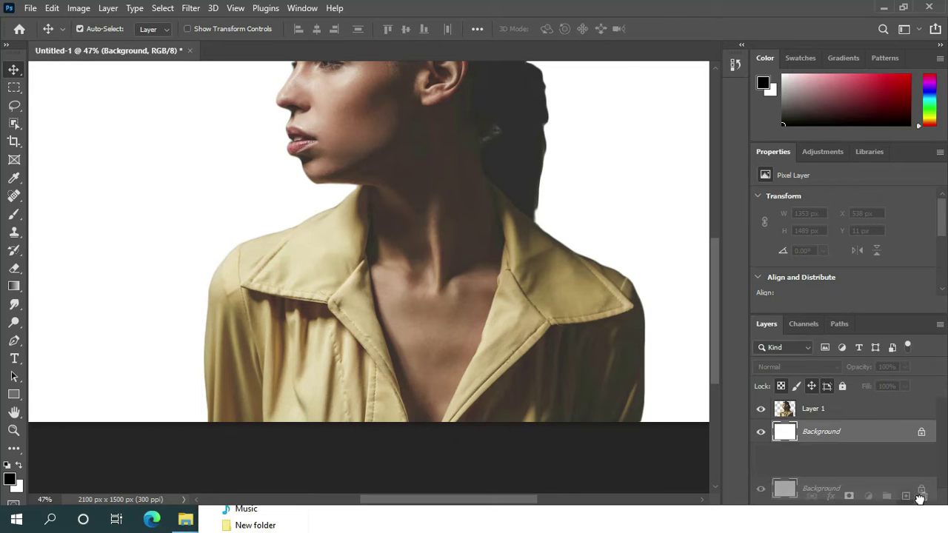
pyautogui.scroll(3, 540, 334)
pyautogui.scroll(2, 519, 318)
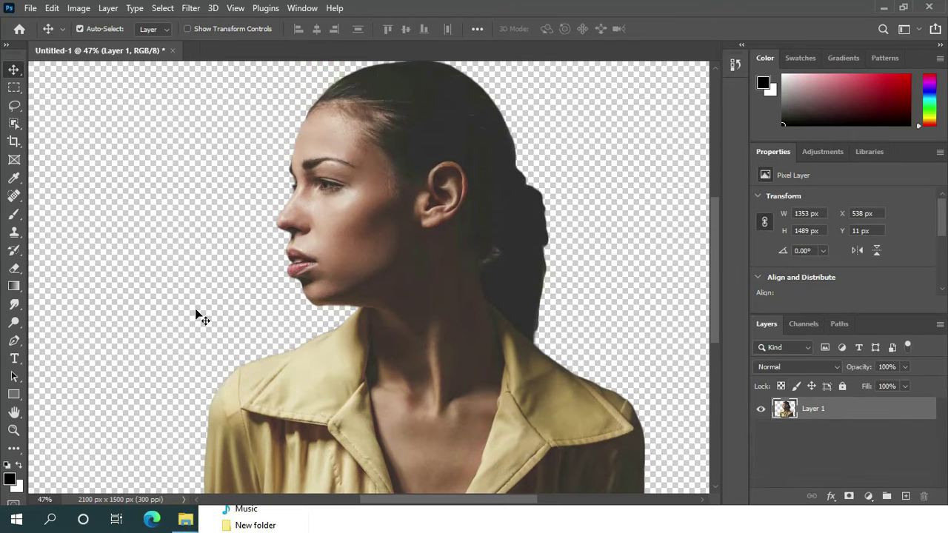
# Expand the canvas with the Crop tool to 2262 x 1633 px, adding space above and at the sides.
pyautogui.click(14, 430)
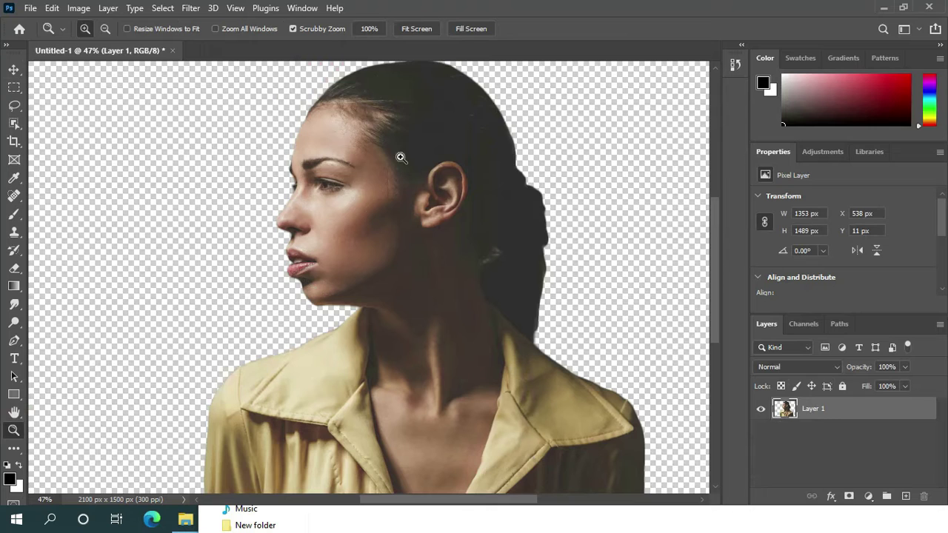
pyautogui.click(469, 32)
pyautogui.click(416, 29)
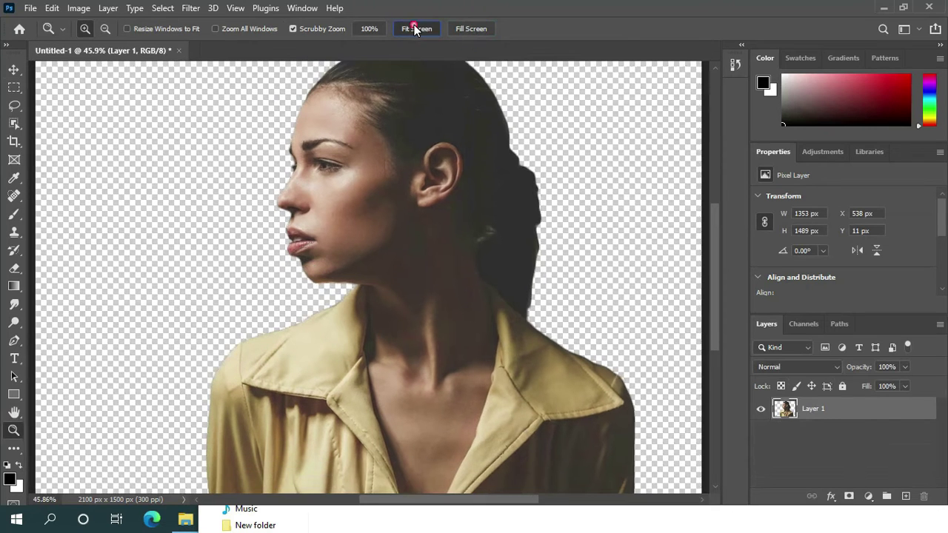
pyautogui.scroll(-2, 244, 307)
pyautogui.scroll(3, 244, 305)
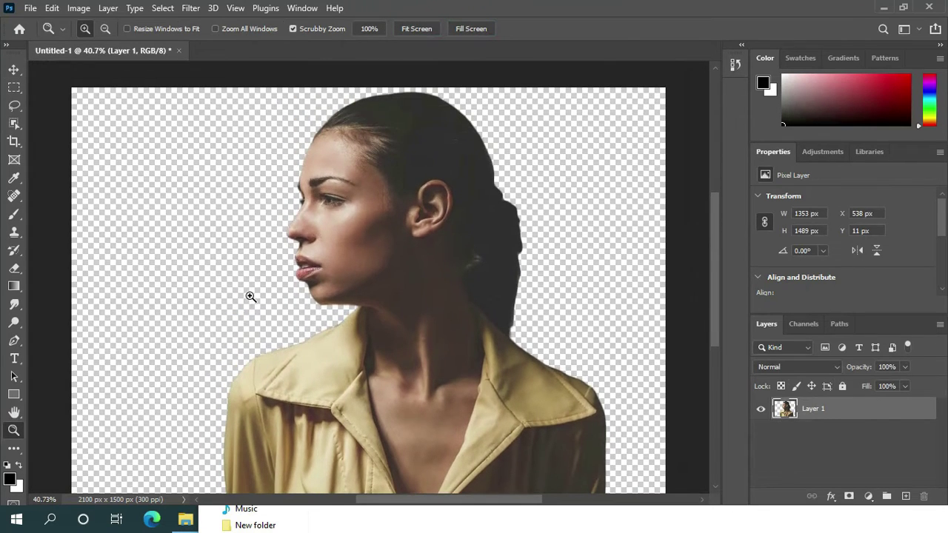
pyautogui.click(14, 141)
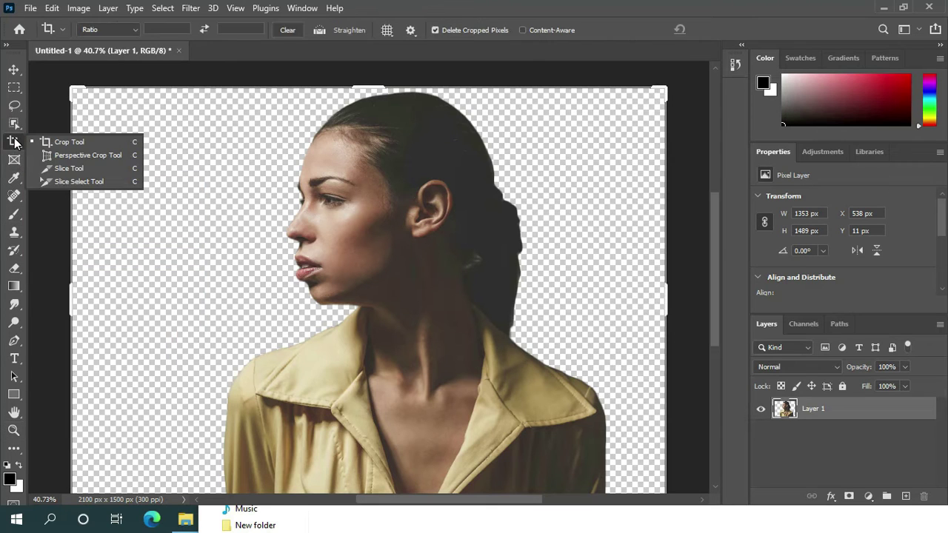
pyautogui.click(62, 145)
pyautogui.moveTo(368, 94); pyautogui.dragTo(363, 71)
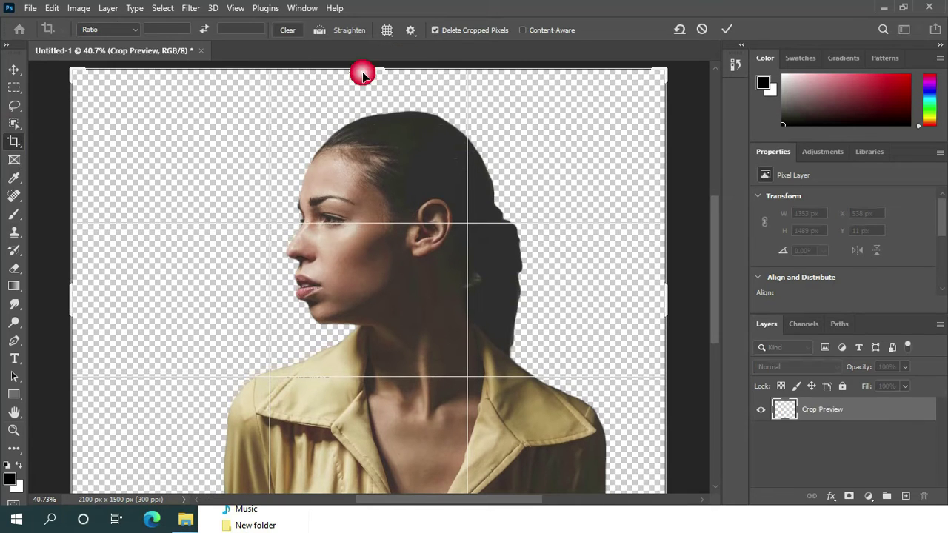
pyautogui.moveTo(675, 306); pyautogui.dragTo(695, 304)
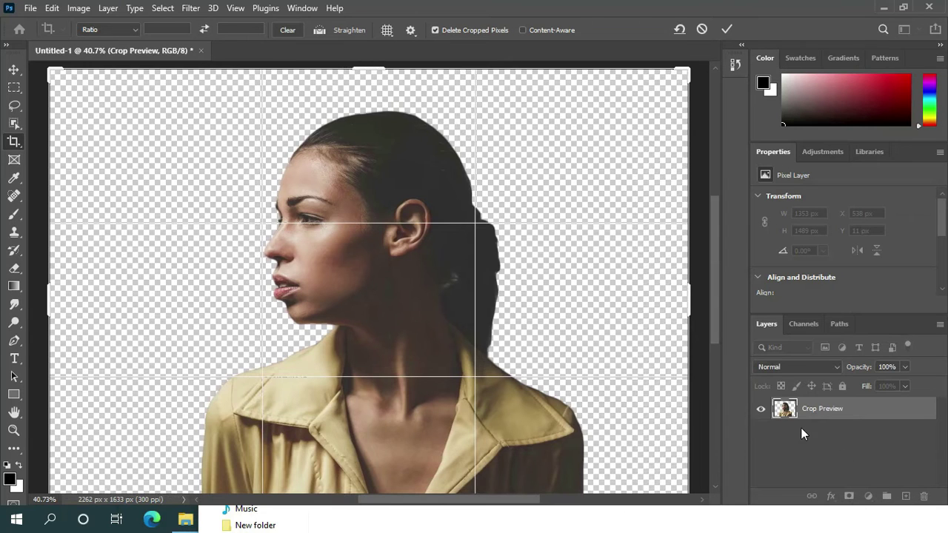
pyautogui.press('Return')
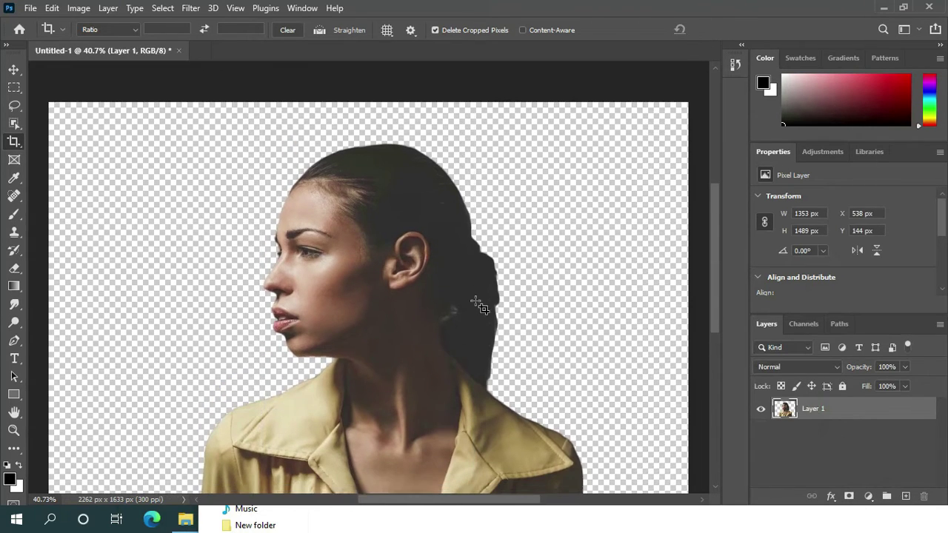
# Add a new empty Layer 2 beneath Layer 1.
pyautogui.scroll(2, 477, 303)
pyautogui.scroll(-1, 477, 304)
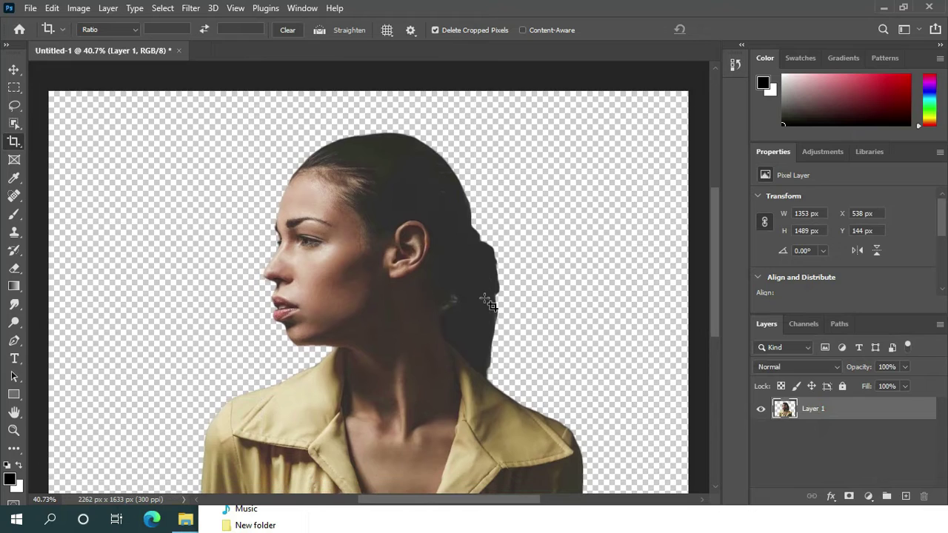
pyautogui.scroll(-1, 664, 350)
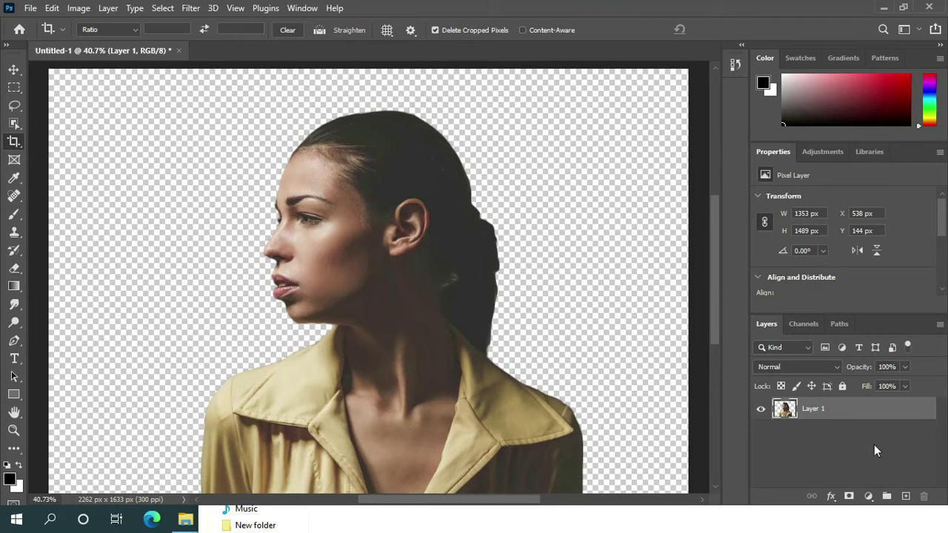
pyautogui.click(904, 496)
# Move Layer 2 below Layer 1 and add a near-white Solid Color fill layer beneath the portrait.
pyautogui.moveTo(815, 413); pyautogui.dragTo(820, 453)
pyautogui.click(877, 496)
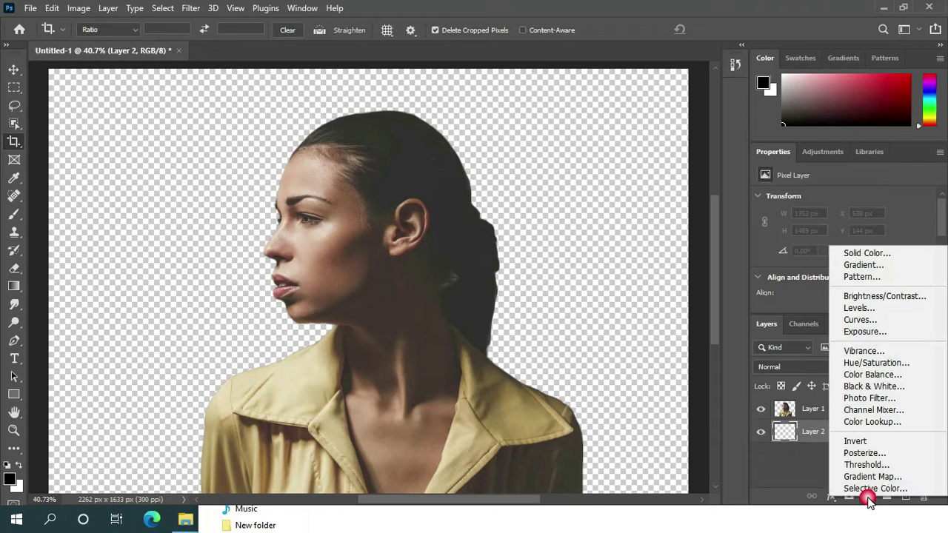
pyautogui.click(859, 254)
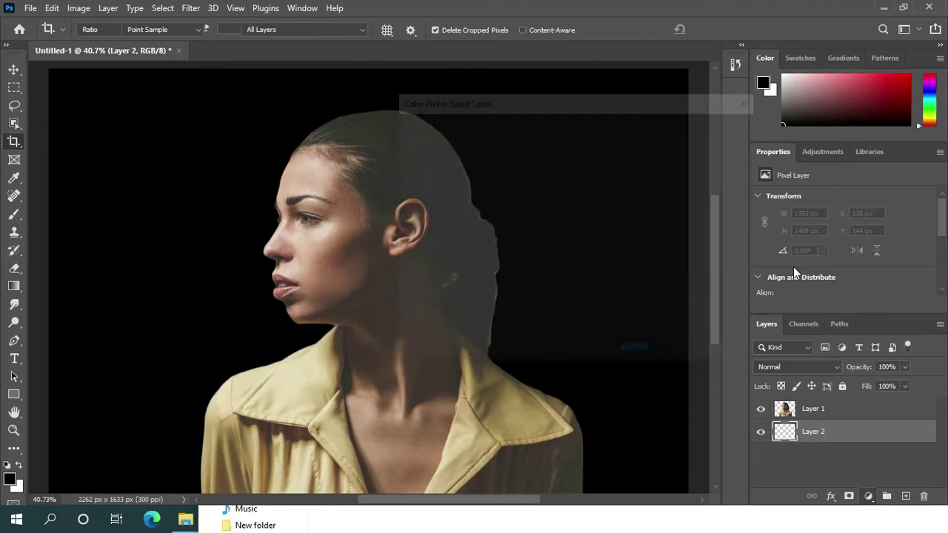
pyautogui.click(405, 140)
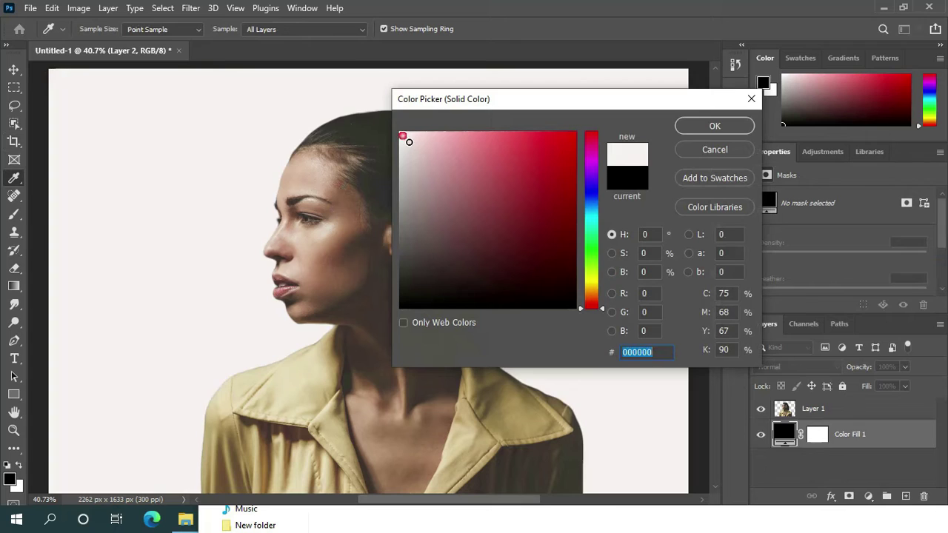
pyautogui.click(711, 124)
pyautogui.press('c')
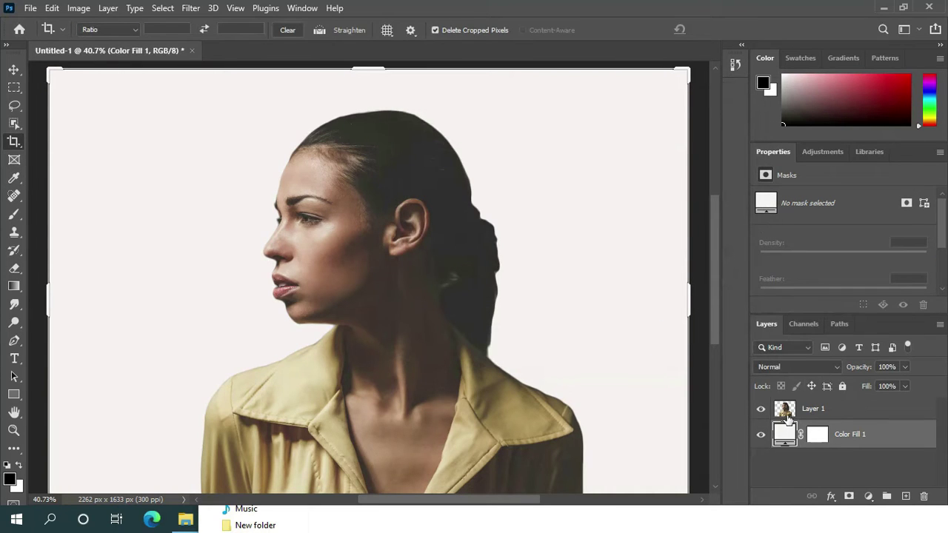
pyautogui.click(784, 411)
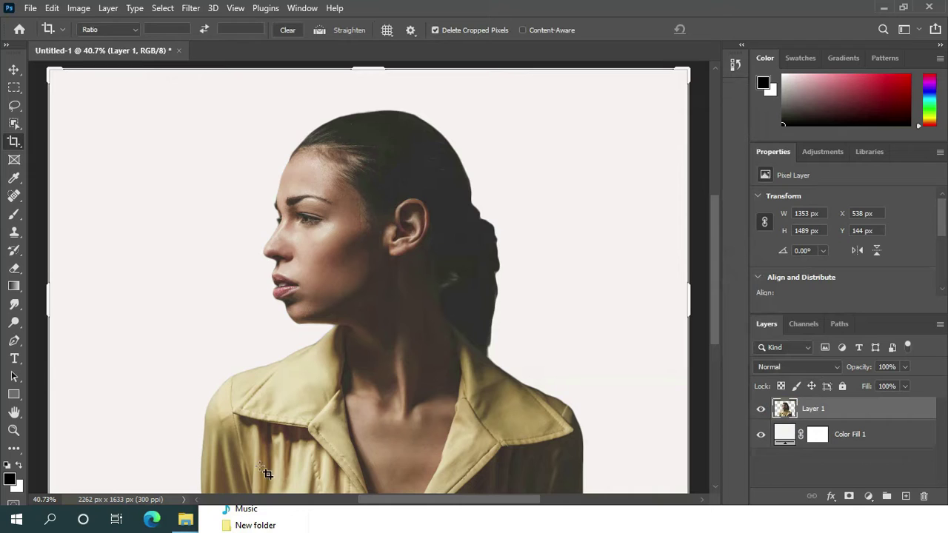
# Place mountain-g40999fedc_1920.jpg onto the canvas and set its opacity to 76%.
pyautogui.click(436, 527)
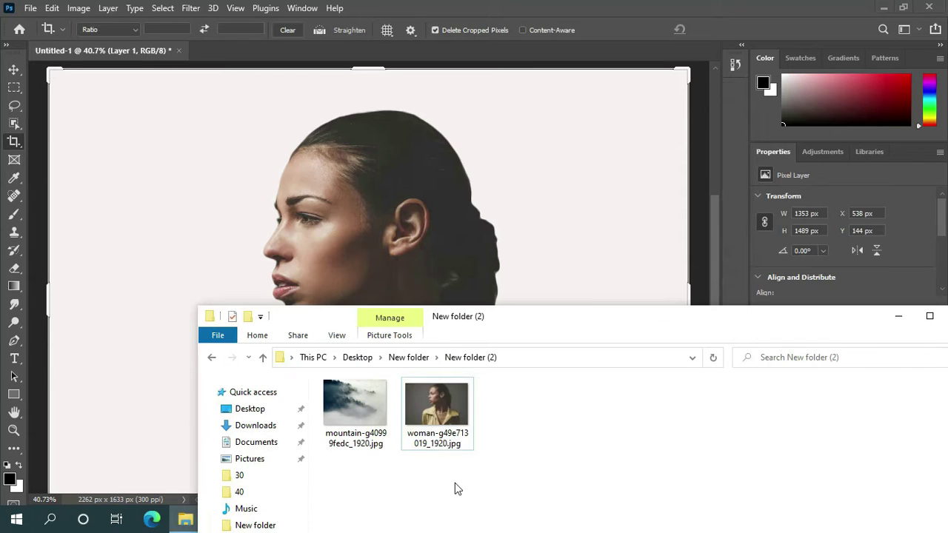
pyautogui.moveTo(373, 419); pyautogui.dragTo(353, 263)
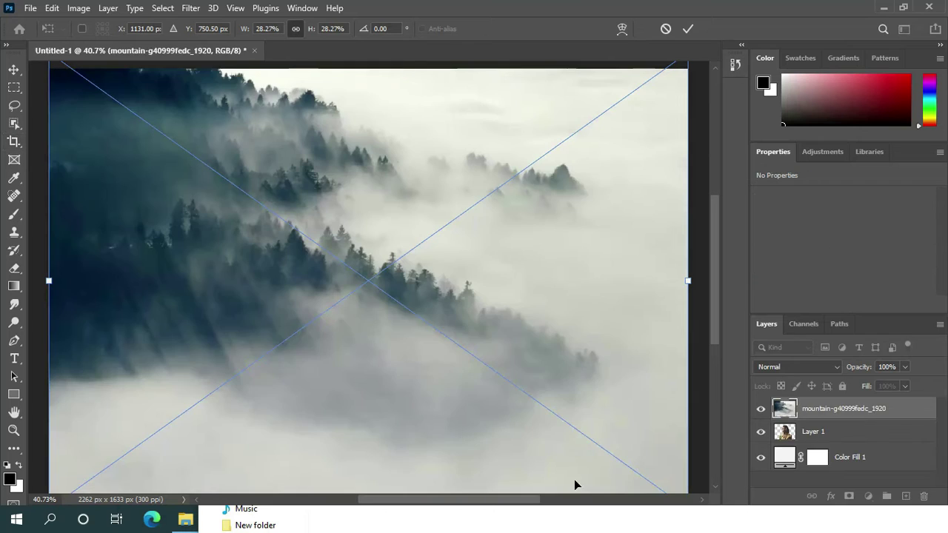
pyautogui.click(574, 515)
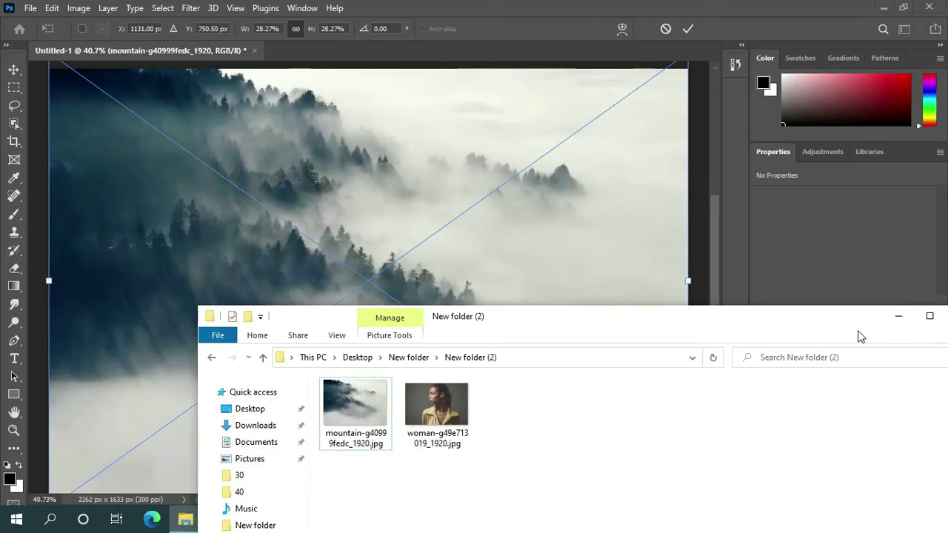
pyautogui.click(899, 318)
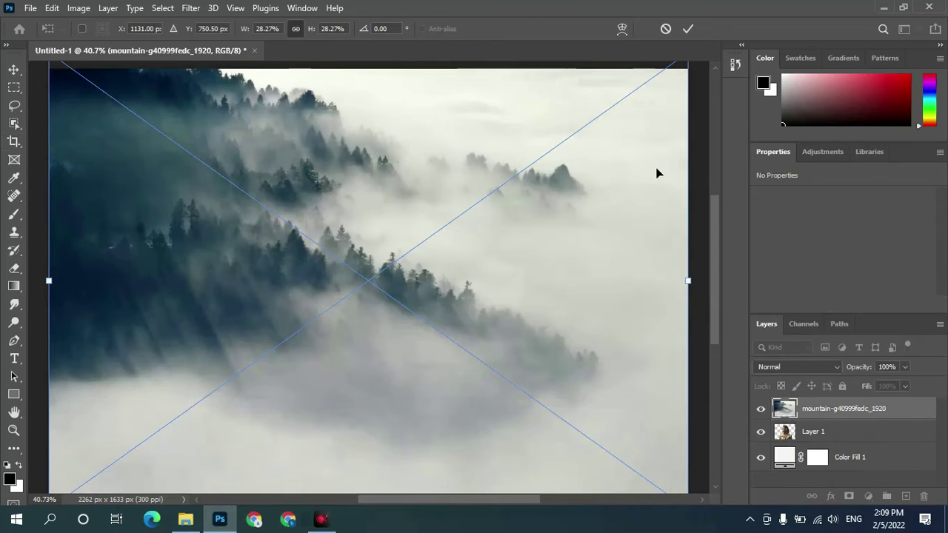
pyautogui.click(904, 367)
pyautogui.moveTo(909, 383); pyautogui.dragTo(881, 382)
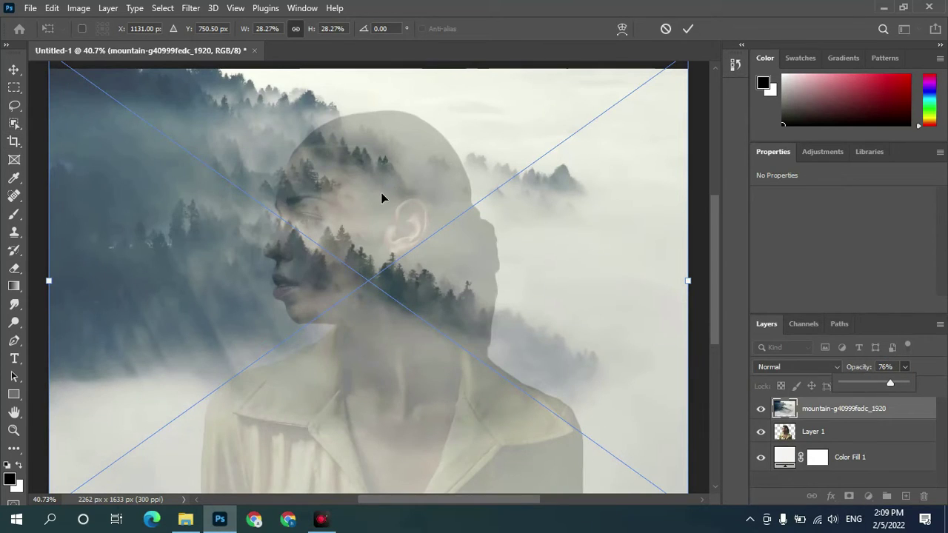
# Enlarge the forest image and shift it up and right so the trees cross her head.
pyautogui.moveTo(354, 240); pyautogui.dragTo(402, 211)
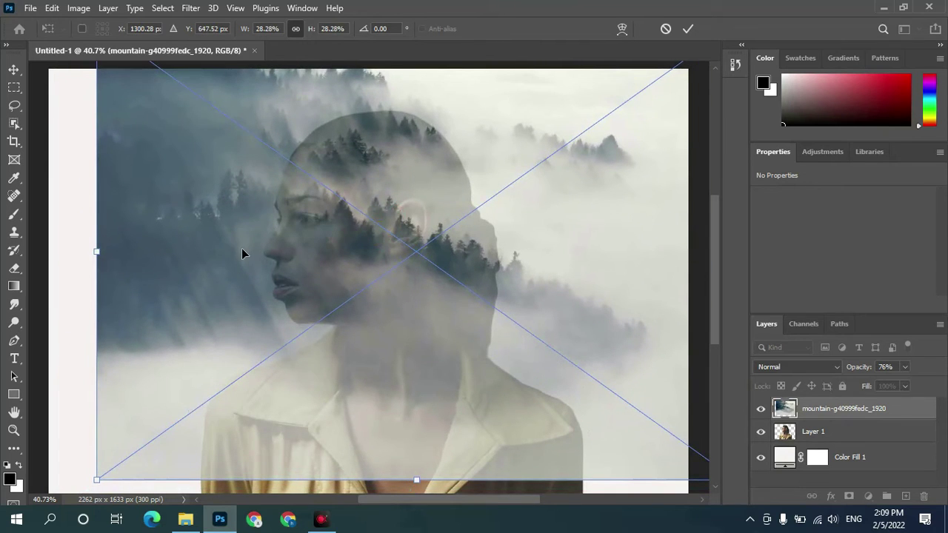
pyautogui.scroll(-1, 241, 254)
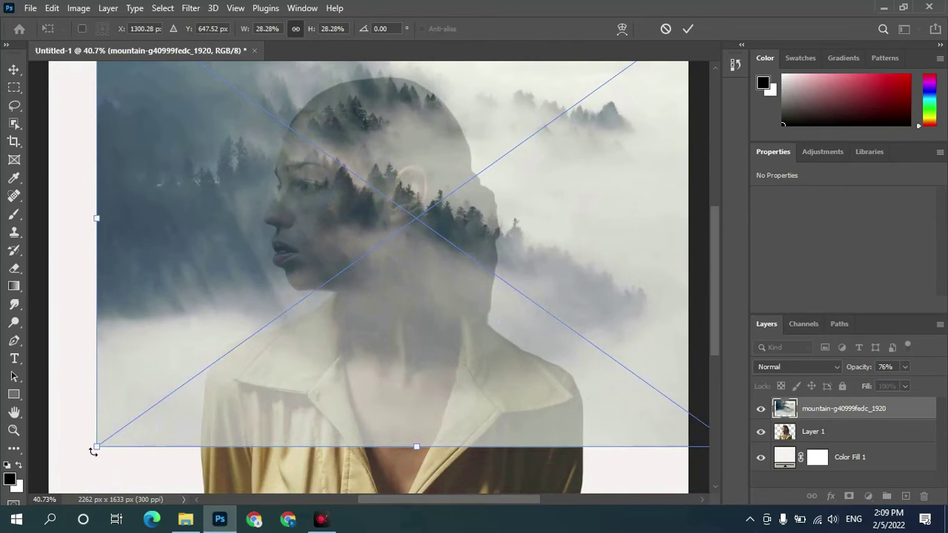
pyautogui.moveTo(104, 452); pyautogui.dragTo(67, 517)
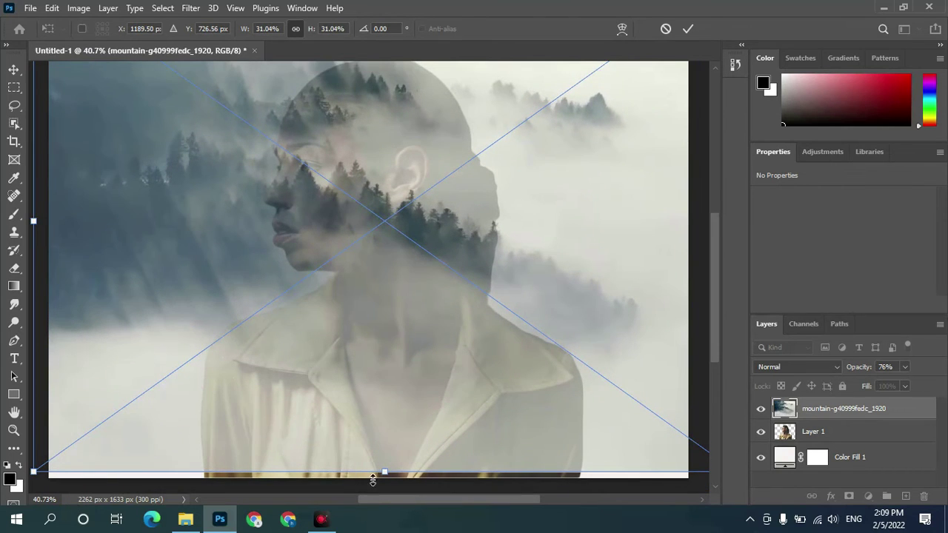
pyautogui.scroll(1, 345, 337)
pyautogui.moveTo(334, 268); pyautogui.dragTo(373, 265)
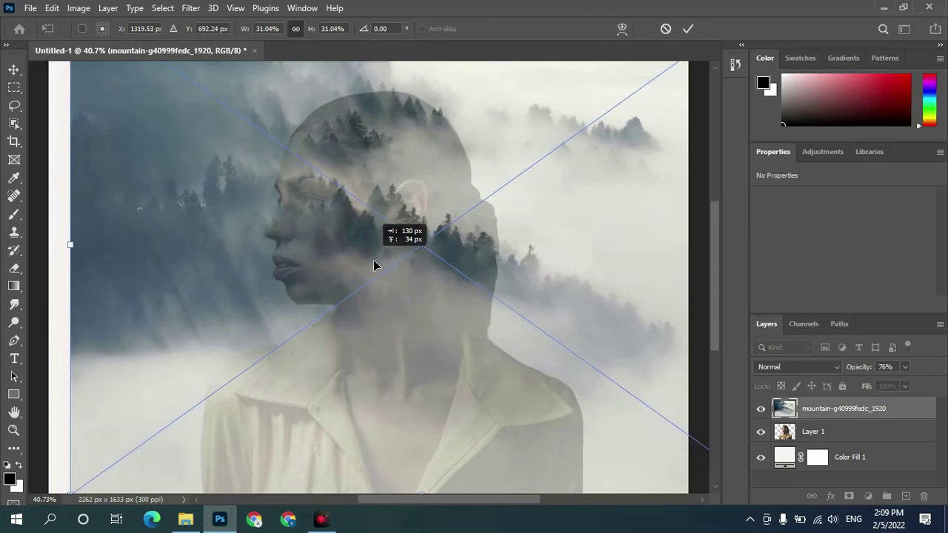
pyautogui.moveTo(373, 265)
pyautogui.mouseDown()
pyautogui.moveTo(424, 263)
pyautogui.moveTo(422, 255)
pyautogui.mouseUp()
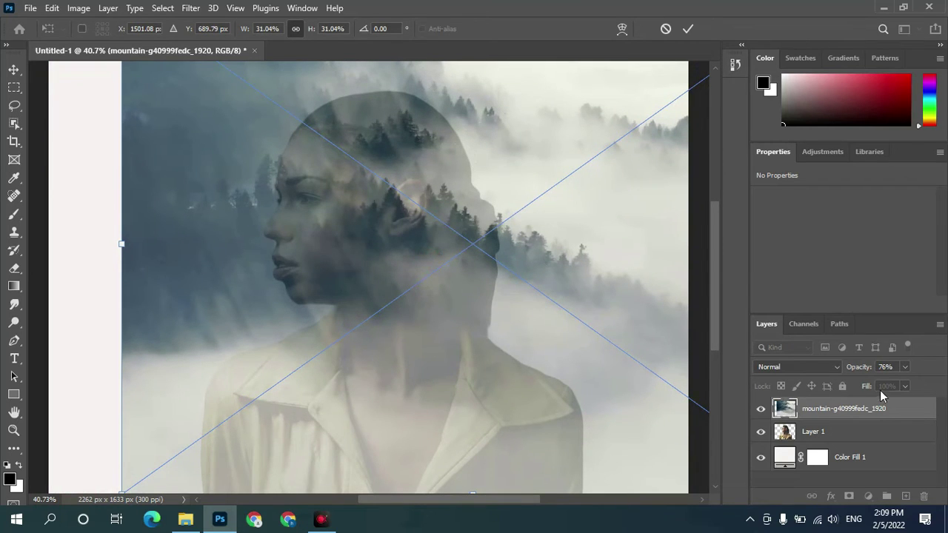
pyautogui.click(687, 29)
# Set the forest layer back to 100% opacity.
pyautogui.press('c')
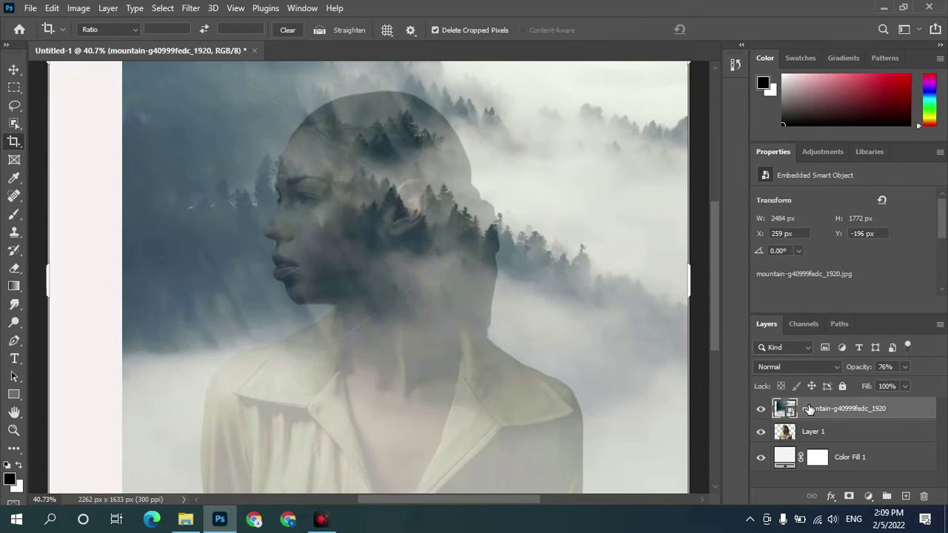
pyautogui.click(905, 368)
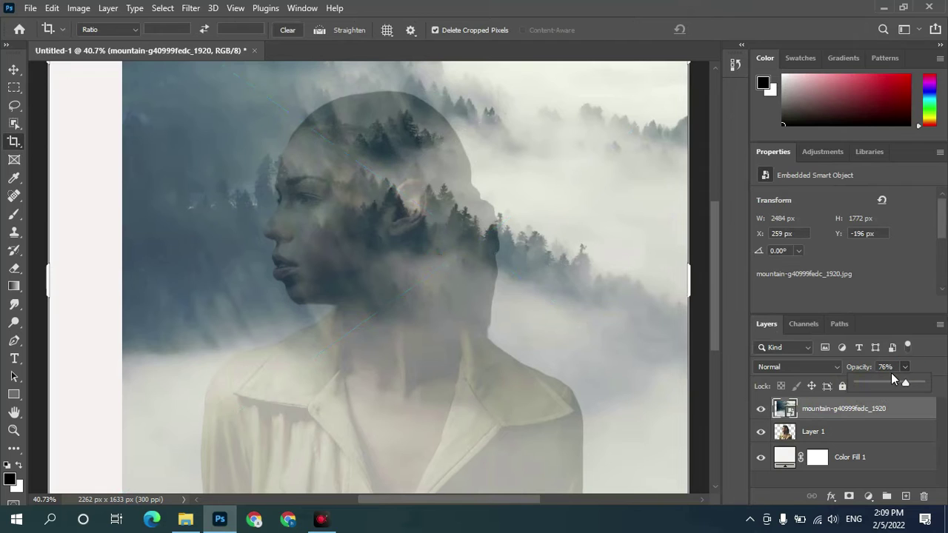
pyautogui.moveTo(915, 383); pyautogui.dragTo(924, 384)
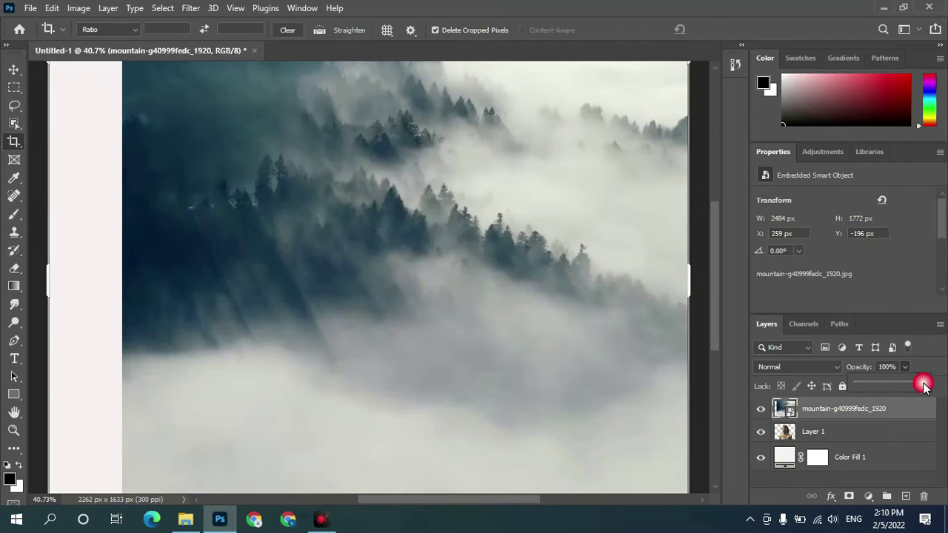
# Load Layer 1's pixels as a selection and add it as a mask on the forest layer.
pyautogui.click(788, 433)
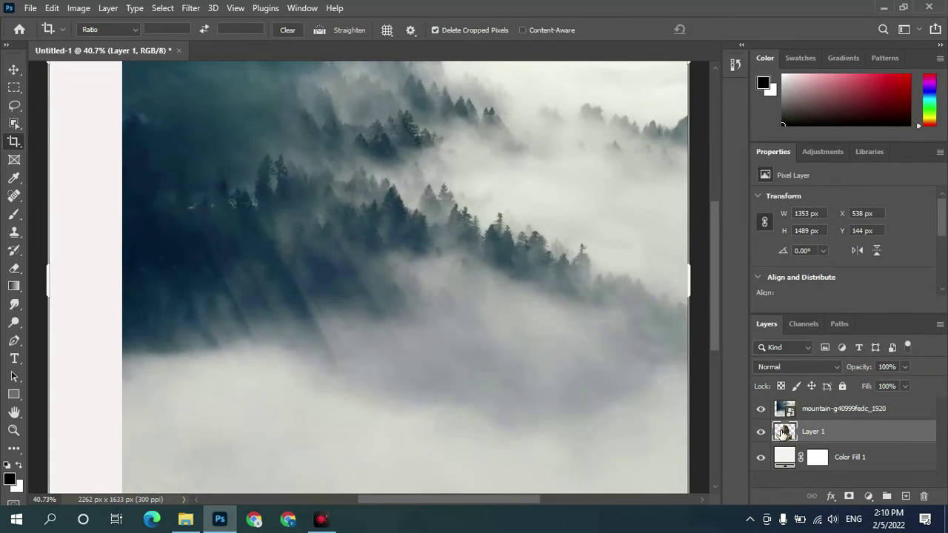
pyautogui.rightClick(788, 431)
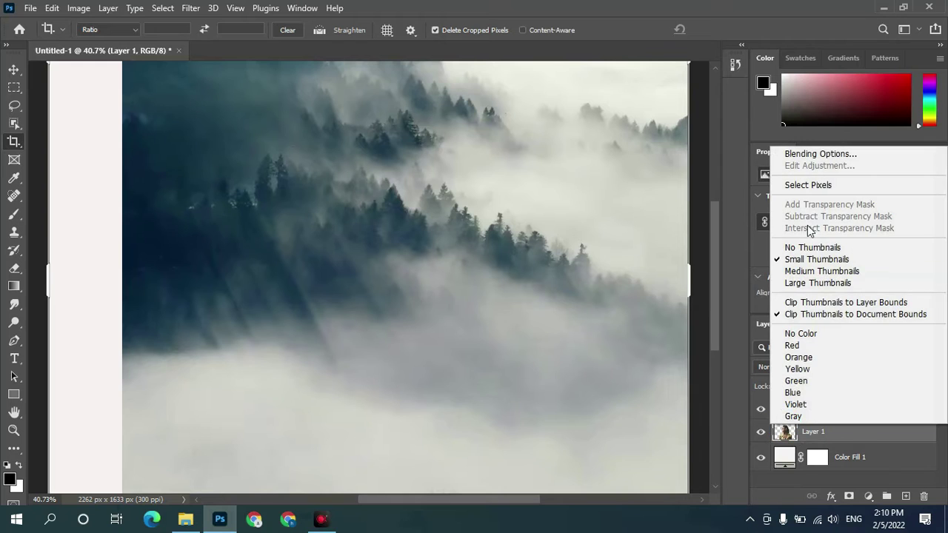
pyautogui.click(801, 185)
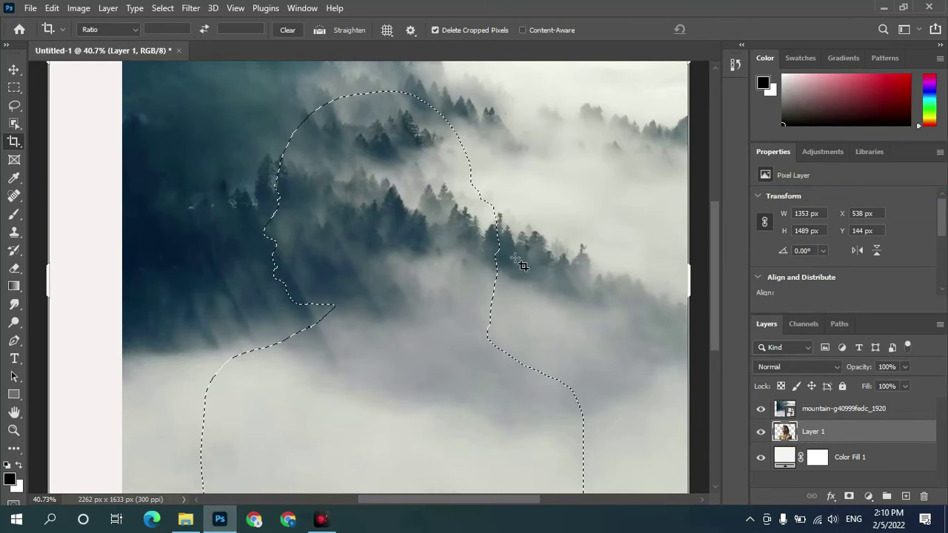
pyautogui.click(837, 409)
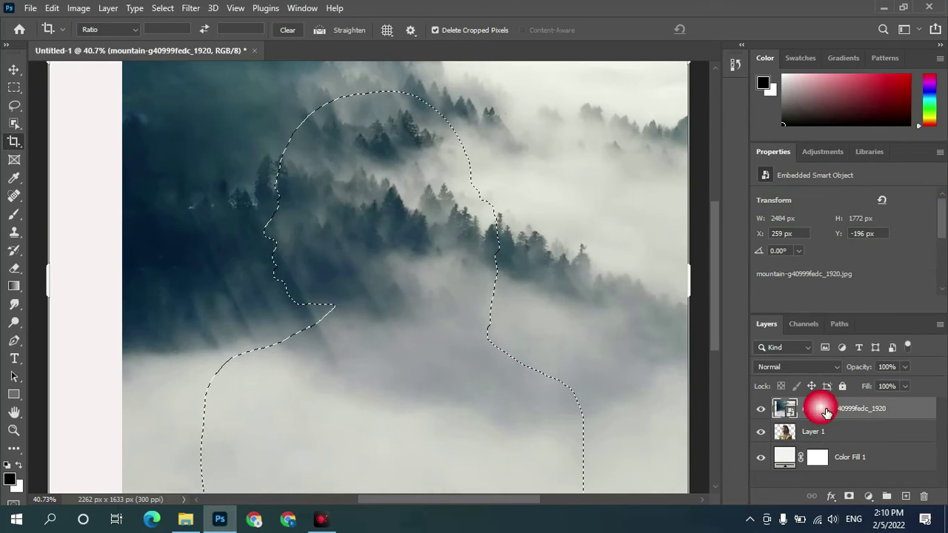
pyautogui.click(850, 497)
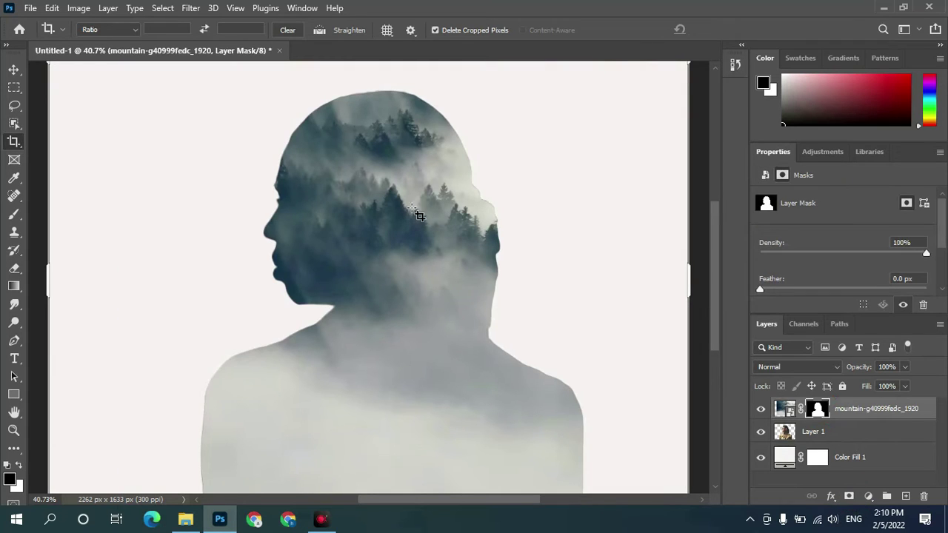
pyautogui.click(786, 435)
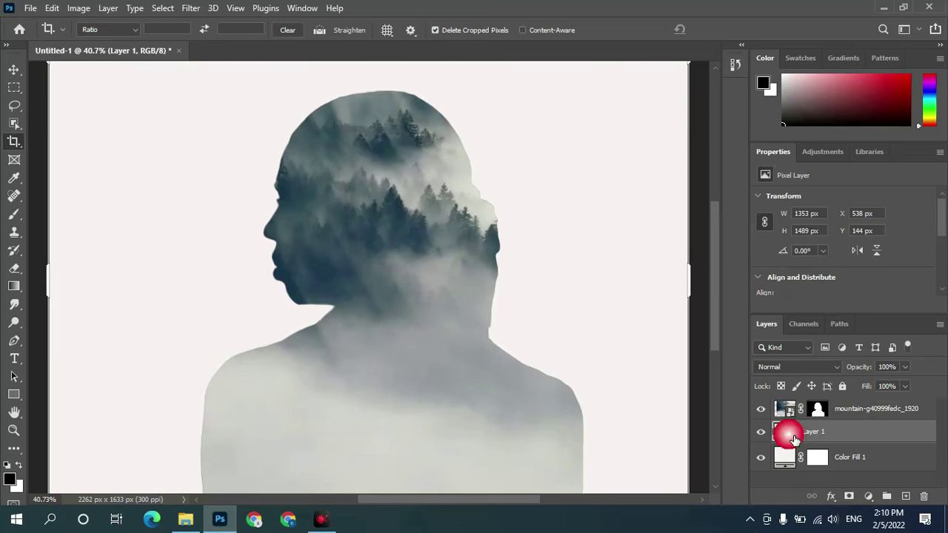
# Duplicate Layer 1, move the copy above the forest layer and set it to Lighten blend mode.
pyautogui.rightClick(820, 437)
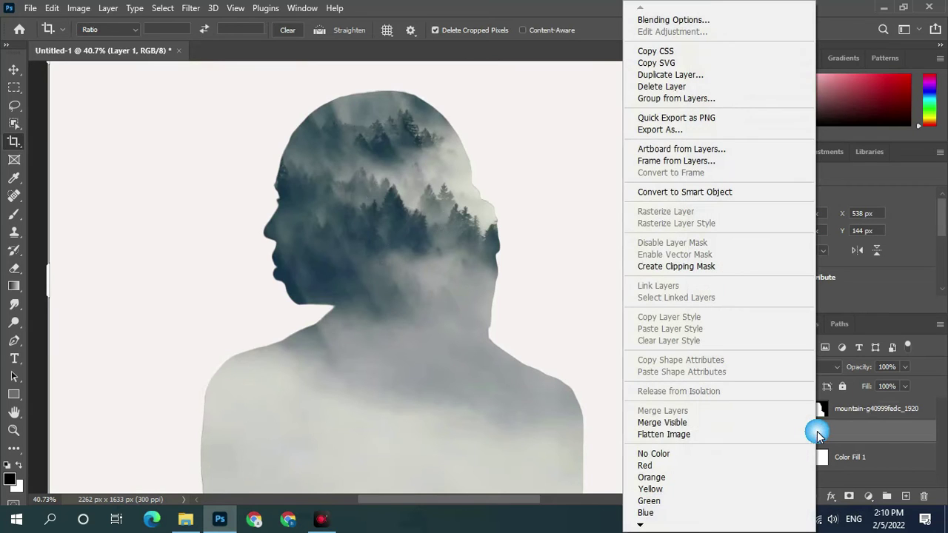
pyautogui.click(672, 77)
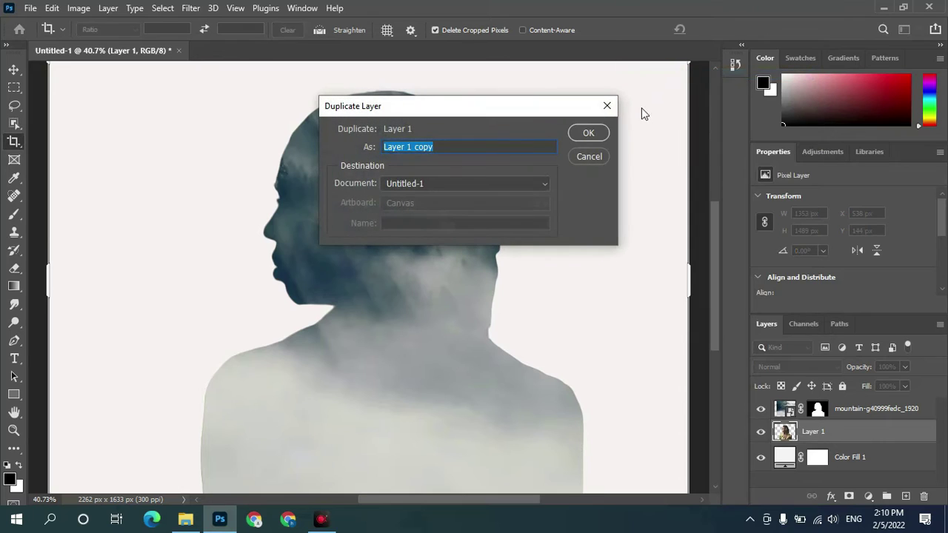
pyautogui.click(587, 133)
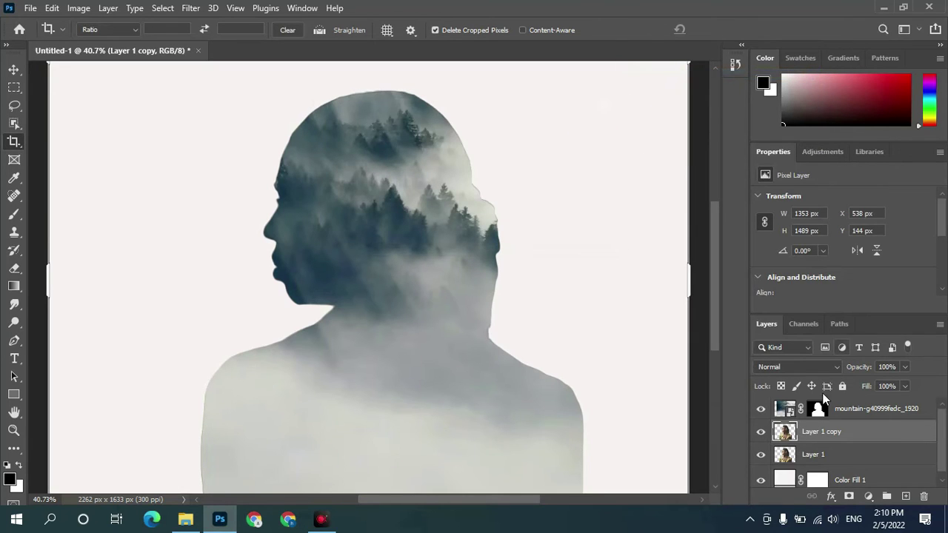
pyautogui.moveTo(808, 437); pyautogui.dragTo(798, 402)
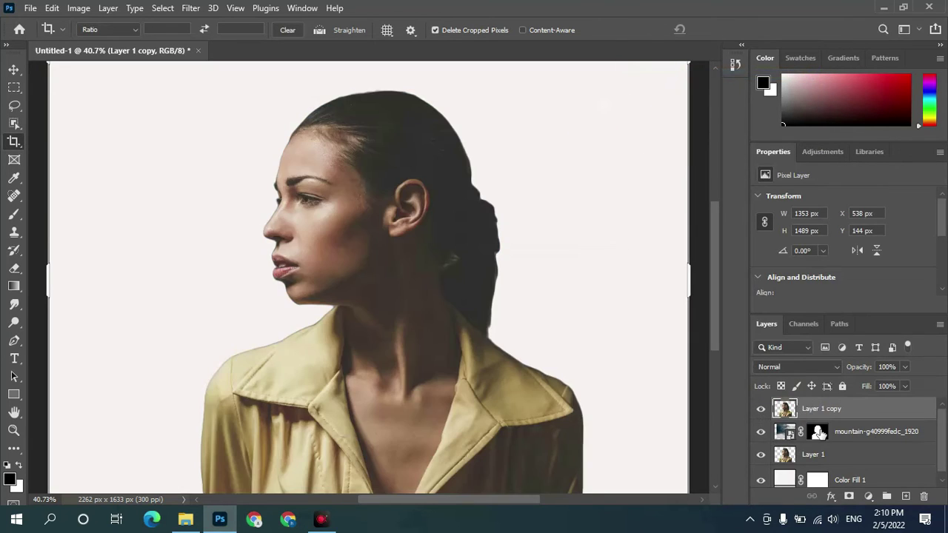
pyautogui.click(811, 412)
pyautogui.click(814, 364)
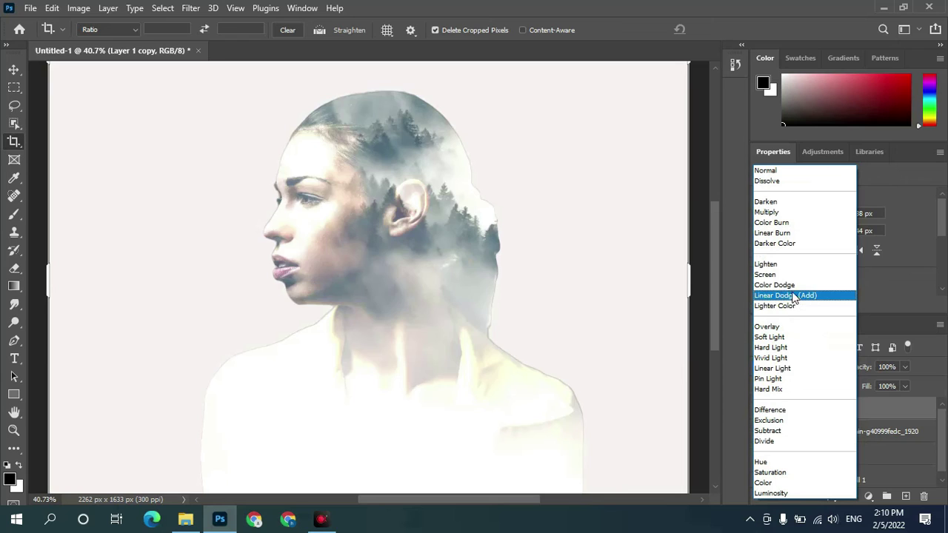
pyautogui.press('Up')
pyautogui.click(779, 266)
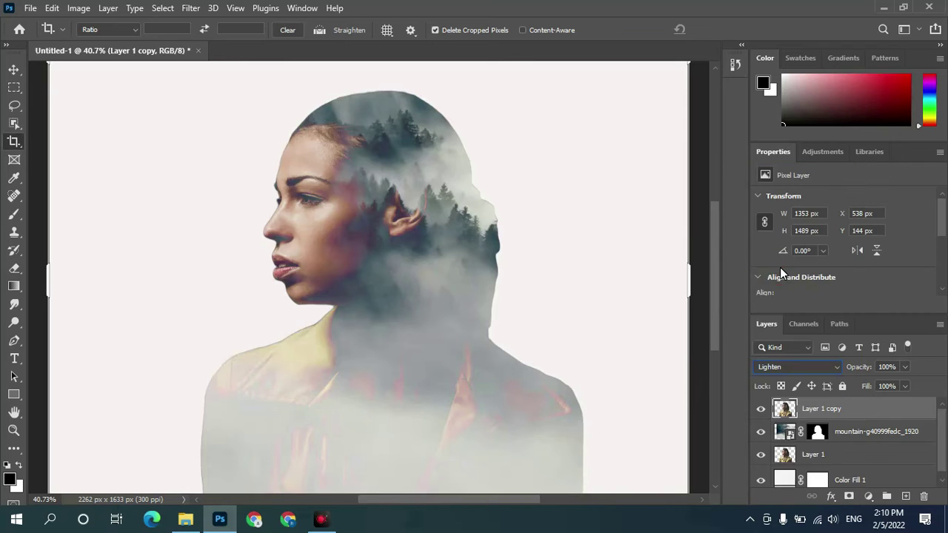
# Add a layer mask to Layer 1 copy and target it with the Brush tool.
pyautogui.click(848, 496)
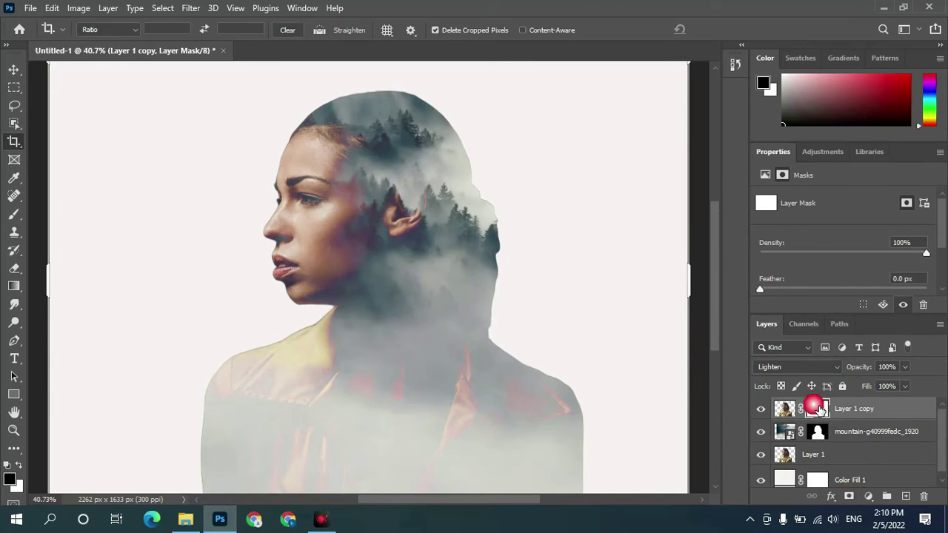
pyautogui.click(818, 409)
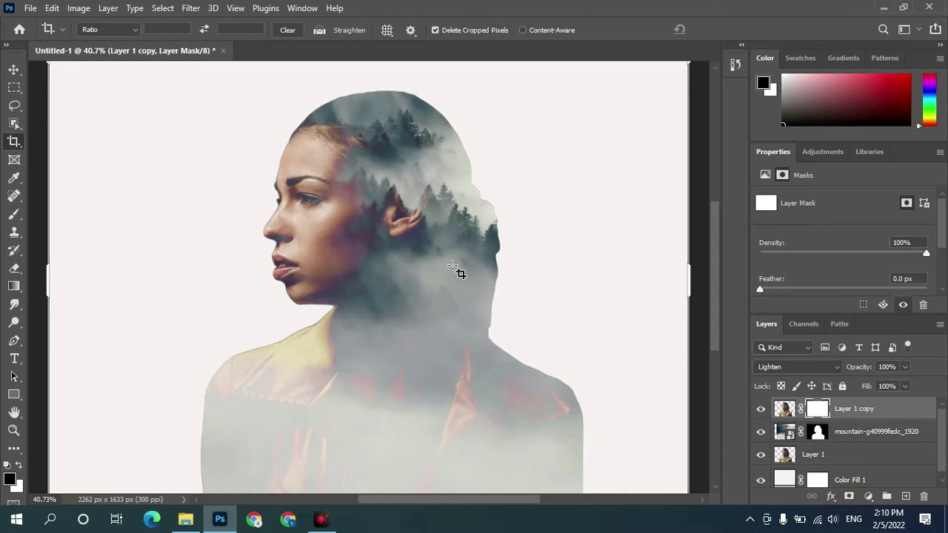
pyautogui.click(784, 409)
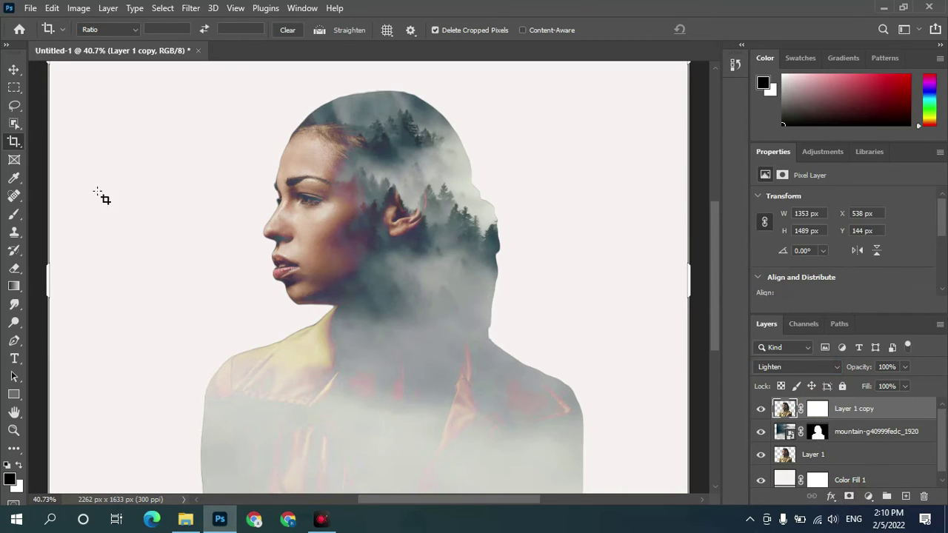
pyautogui.click(14, 214)
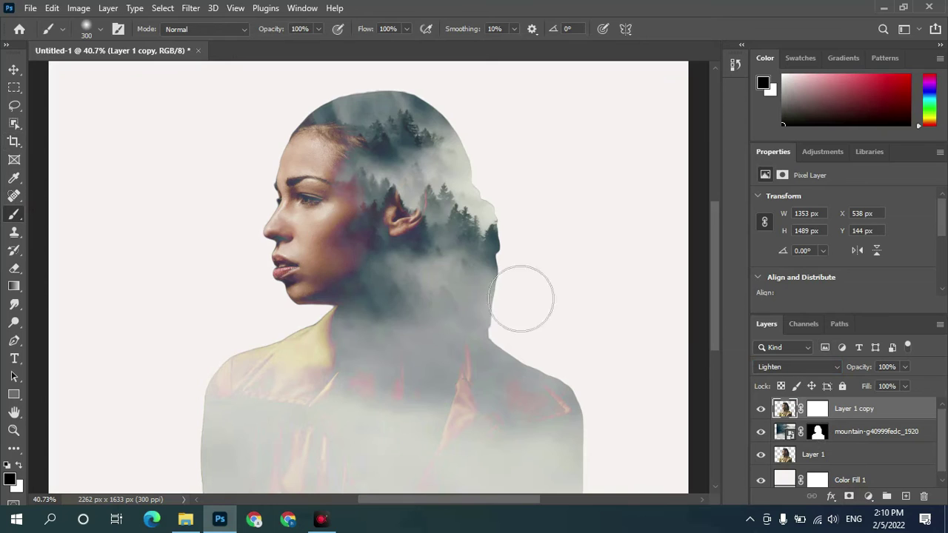
pyautogui.click(817, 409)
# Paint black on the mask over the ear, back of the head and shoulder.
pyautogui.moveTo(417, 212)
pyautogui.mouseDown()
pyautogui.moveTo(442, 214)
pyautogui.moveTo(425, 173)
pyautogui.moveTo(486, 306)
pyautogui.moveTo(516, 408)
pyautogui.moveTo(507, 454)
pyautogui.moveTo(522, 485)
pyautogui.moveTo(578, 471)
pyautogui.moveTo(586, 427)
pyautogui.moveTo(577, 490)
pyautogui.mouseUp()
pyautogui.moveTo(518, 372)
pyautogui.mouseDown()
pyautogui.moveTo(497, 260)
pyautogui.moveTo(457, 190)
pyautogui.moveTo(455, 158)
pyautogui.mouseUp()
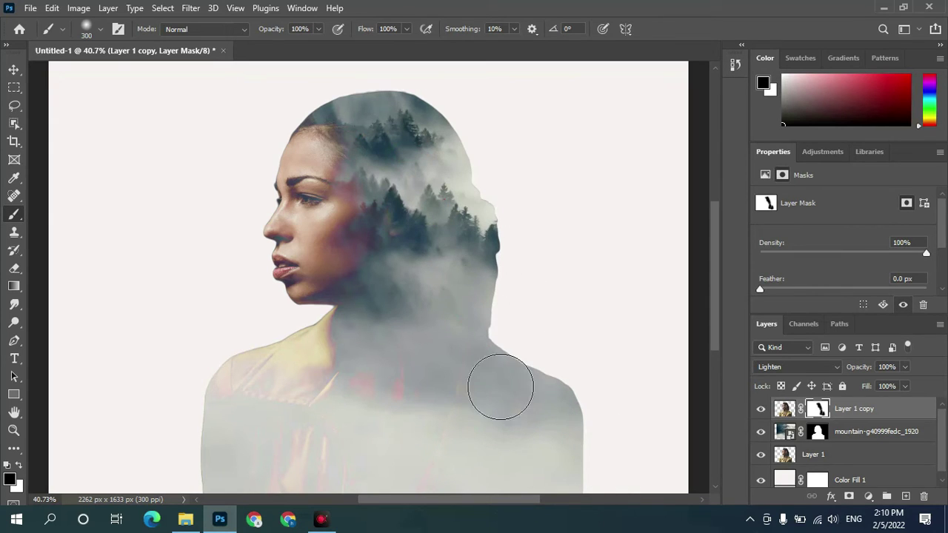
pyautogui.moveTo(478, 469)
pyautogui.mouseDown()
pyautogui.moveTo(446, 481)
pyautogui.moveTo(449, 423)
pyautogui.moveTo(490, 317)
pyautogui.moveTo(484, 207)
pyautogui.moveTo(434, 141)
pyautogui.mouseUp()
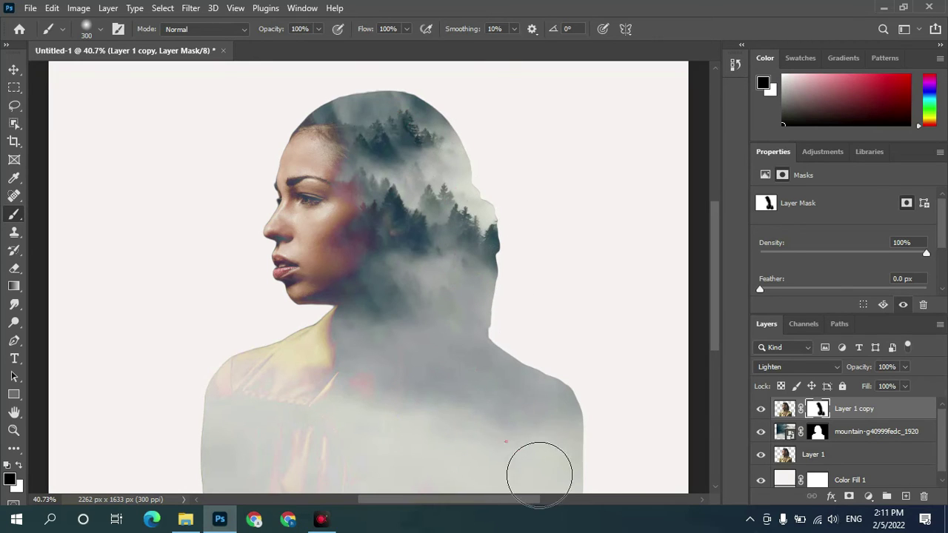
pyautogui.moveTo(583, 455)
pyautogui.mouseDown()
pyautogui.moveTo(520, 459)
pyautogui.moveTo(514, 388)
pyautogui.moveTo(490, 317)
pyautogui.moveTo(607, 364)
pyautogui.mouseUp()
# Paint black on the forest layer's mask to clear fog from her cheek, jaw and temple.
pyautogui.click(820, 433)
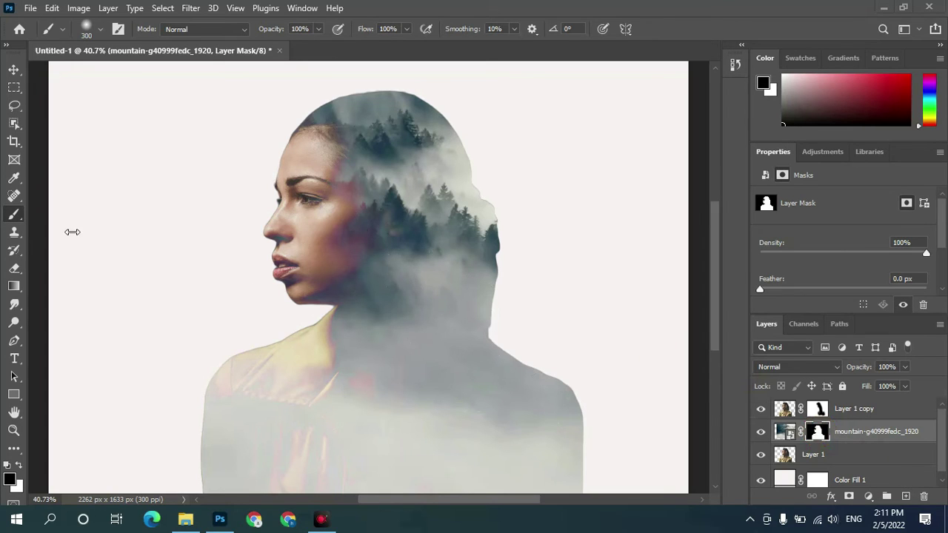
pyautogui.moveTo(313, 190)
pyautogui.mouseDown()
pyautogui.moveTo(327, 282)
pyautogui.moveTo(277, 374)
pyautogui.moveTo(296, 363)
pyautogui.moveTo(320, 368)
pyautogui.moveTo(262, 416)
pyautogui.moveTo(256, 408)
pyautogui.moveTo(244, 431)
pyautogui.moveTo(328, 328)
pyautogui.mouseUp()
pyautogui.moveTo(349, 264)
pyautogui.mouseDown()
pyautogui.moveTo(340, 191)
pyautogui.moveTo(326, 218)
pyautogui.moveTo(317, 333)
pyautogui.mouseUp()
pyautogui.moveTo(349, 253)
pyautogui.mouseDown()
pyautogui.moveTo(340, 198)
pyautogui.moveTo(340, 289)
pyautogui.mouseUp()
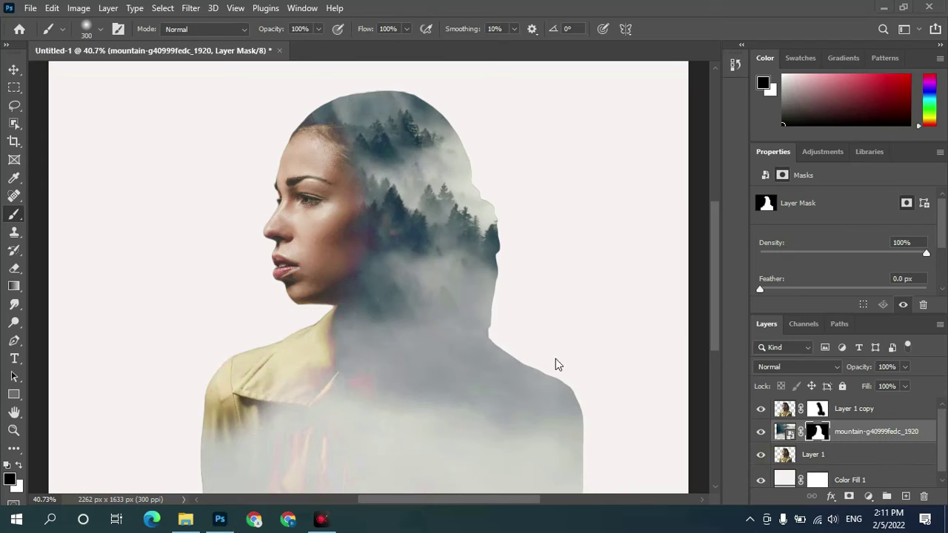
# Switch to white and paint the mask to reveal forest around the head, shoulder and left edge.
pyautogui.click(18, 465)
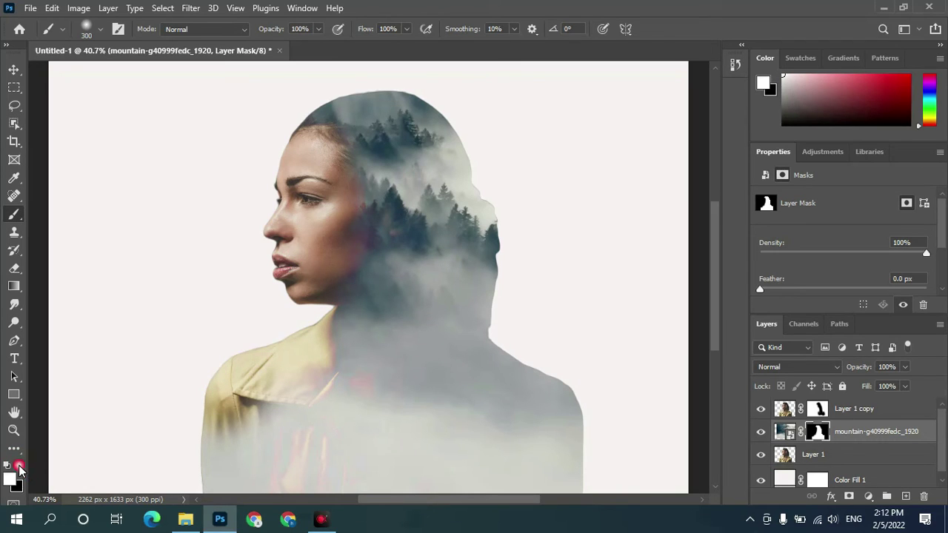
pyautogui.moveTo(281, 144)
pyautogui.mouseDown()
pyautogui.moveTo(268, 183)
pyautogui.moveTo(344, 333)
pyautogui.moveTo(321, 356)
pyautogui.mouseUp()
pyautogui.moveTo(366, 338)
pyautogui.mouseDown()
pyautogui.moveTo(232, 467)
pyautogui.moveTo(194, 483)
pyautogui.moveTo(247, 255)
pyautogui.moveTo(356, 124)
pyautogui.moveTo(419, 95)
pyautogui.moveTo(488, 122)
pyautogui.moveTo(521, 195)
pyautogui.moveTo(546, 364)
pyautogui.moveTo(588, 404)
pyautogui.moveTo(606, 464)
pyautogui.moveTo(630, 491)
pyautogui.moveTo(653, 465)
pyautogui.moveTo(647, 497)
pyautogui.moveTo(664, 497)
pyautogui.moveTo(698, 429)
pyautogui.moveTo(599, 398)
pyautogui.moveTo(524, 351)
pyautogui.moveTo(686, 363)
pyautogui.moveTo(649, 363)
pyautogui.moveTo(556, 313)
pyautogui.moveTo(715, 333)
pyautogui.moveTo(537, 250)
pyautogui.moveTo(599, 258)
pyautogui.moveTo(710, 328)
pyautogui.moveTo(518, 155)
pyautogui.moveTo(672, 274)
pyautogui.moveTo(520, 123)
pyautogui.moveTo(556, 101)
pyautogui.moveTo(710, 99)
pyautogui.moveTo(716, 327)
pyautogui.moveTo(698, 153)
pyautogui.moveTo(497, 89)
pyautogui.moveTo(363, 88)
pyautogui.moveTo(282, 108)
pyautogui.moveTo(131, 99)
pyautogui.moveTo(197, 160)
pyautogui.moveTo(318, 119)
pyautogui.mouseUp()
pyautogui.moveTo(420, 105)
pyautogui.mouseDown()
pyautogui.moveTo(244, 180)
pyautogui.moveTo(180, 313)
pyautogui.moveTo(175, 465)
pyautogui.moveTo(157, 169)
pyautogui.moveTo(189, 189)
pyautogui.mouseUp()
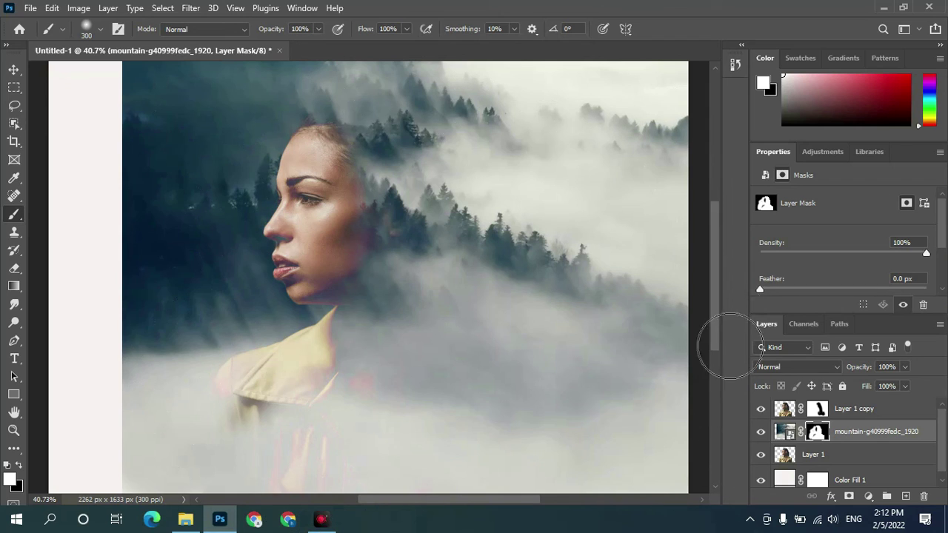
# Brush black on the forest mask near the jaw, undo the stroke, and target the forest image.
pyautogui.click(700, 213)
pyautogui.click(728, 170)
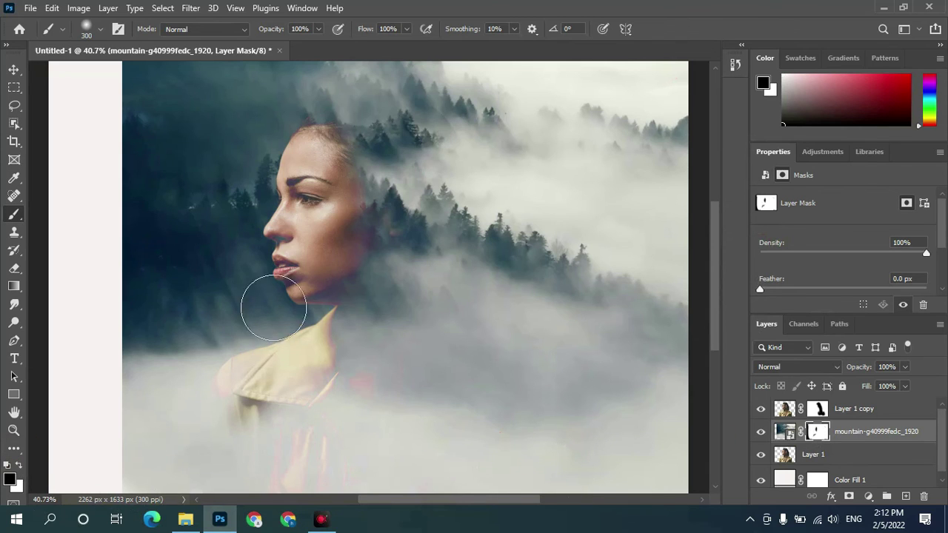
pyautogui.click(328, 223)
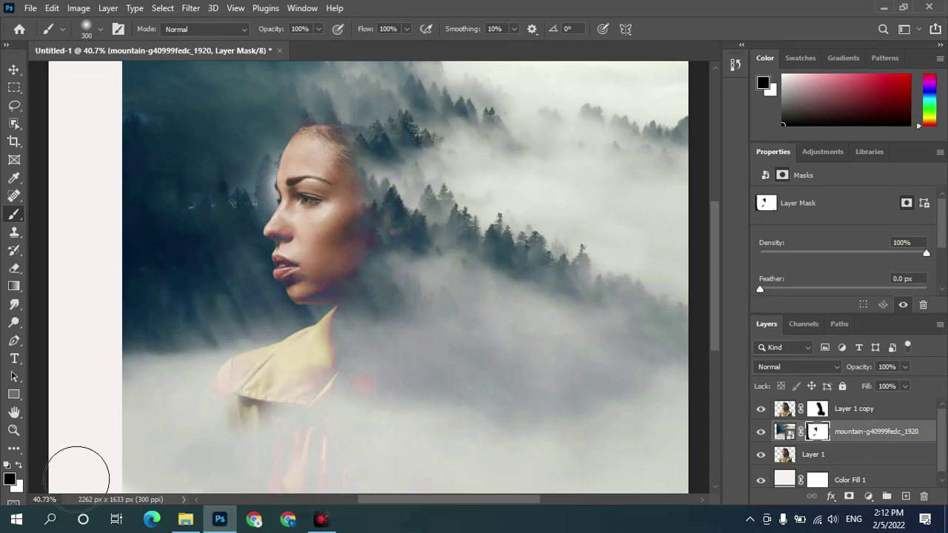
pyautogui.hotkey('ctrl', 'z')
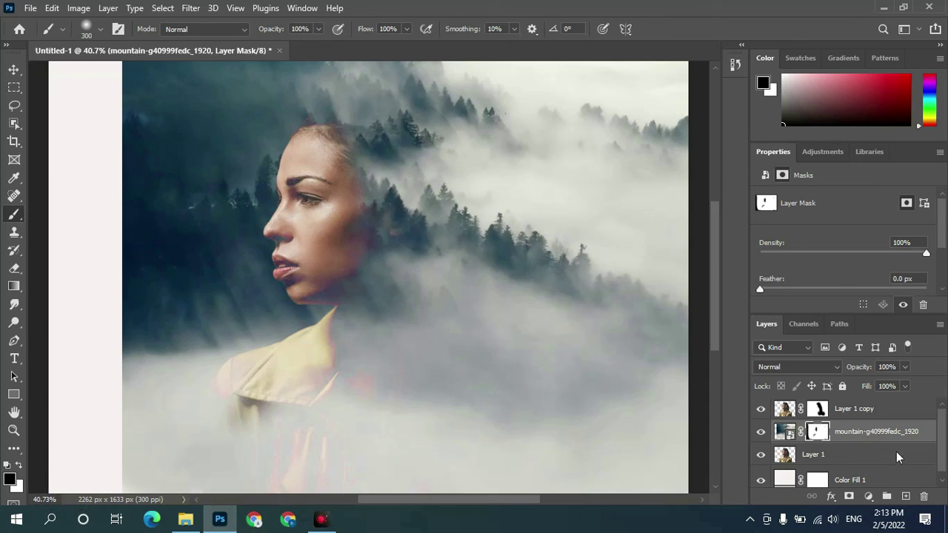
pyautogui.click(791, 436)
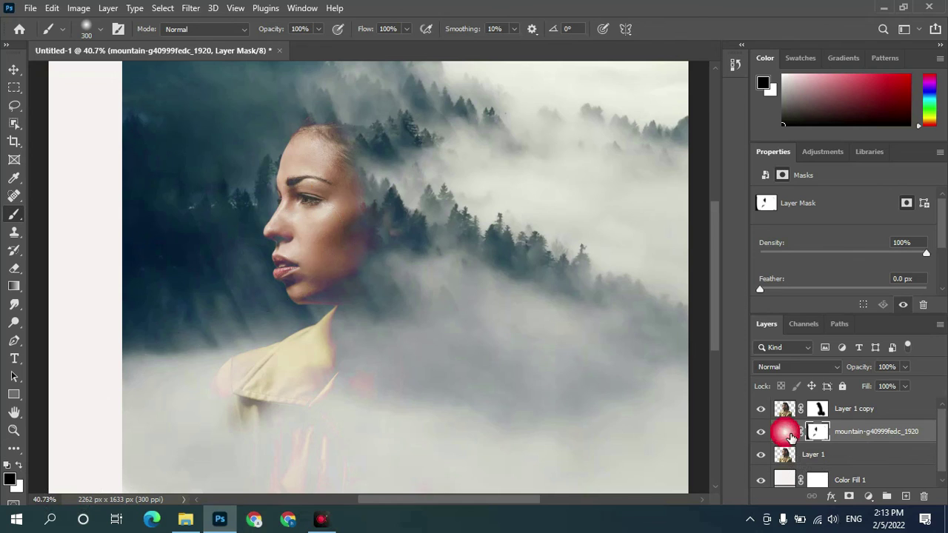
pyautogui.click(790, 436)
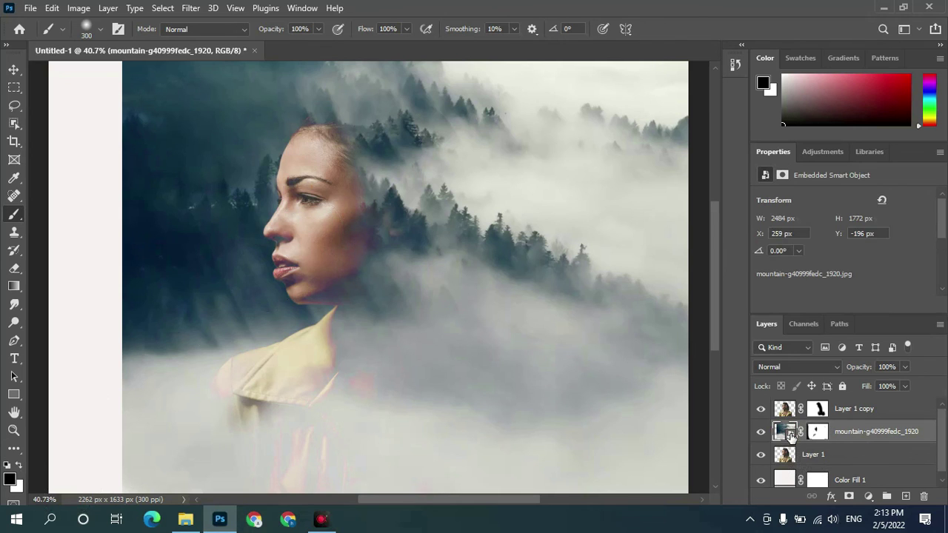
pyautogui.click(905, 367)
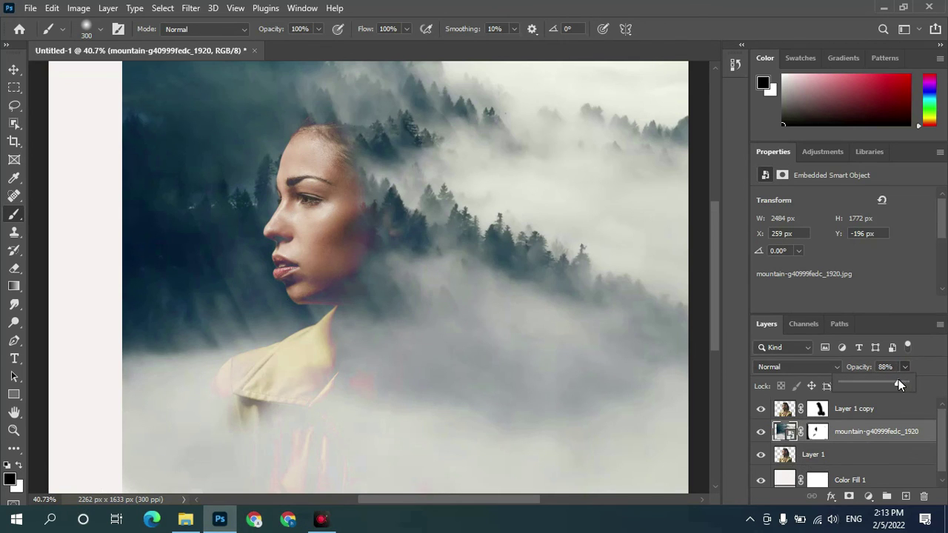
# Lower the forest layer to 83% opacity, then crop all four edges inward to 1825 × 1544 px.
pyautogui.moveTo(898, 381); pyautogui.dragTo(894, 381)
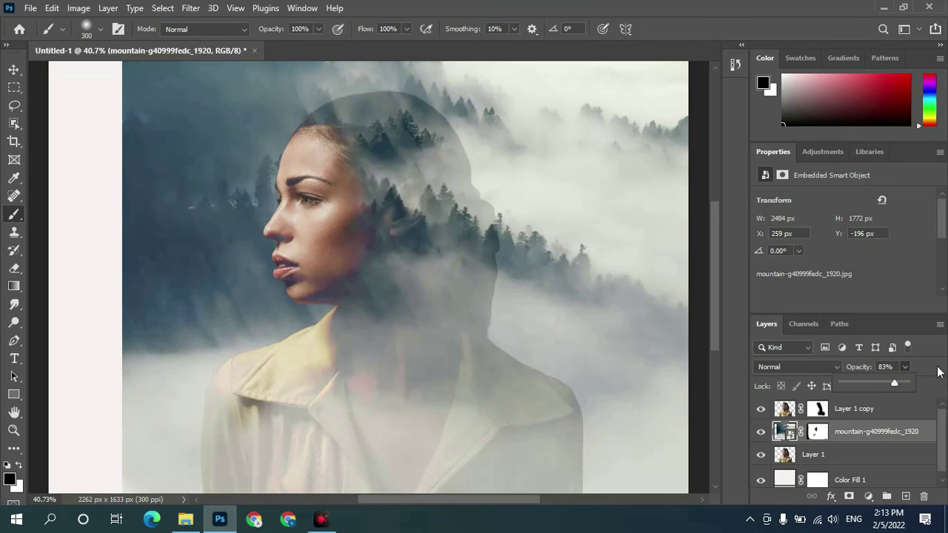
pyautogui.click(10, 140)
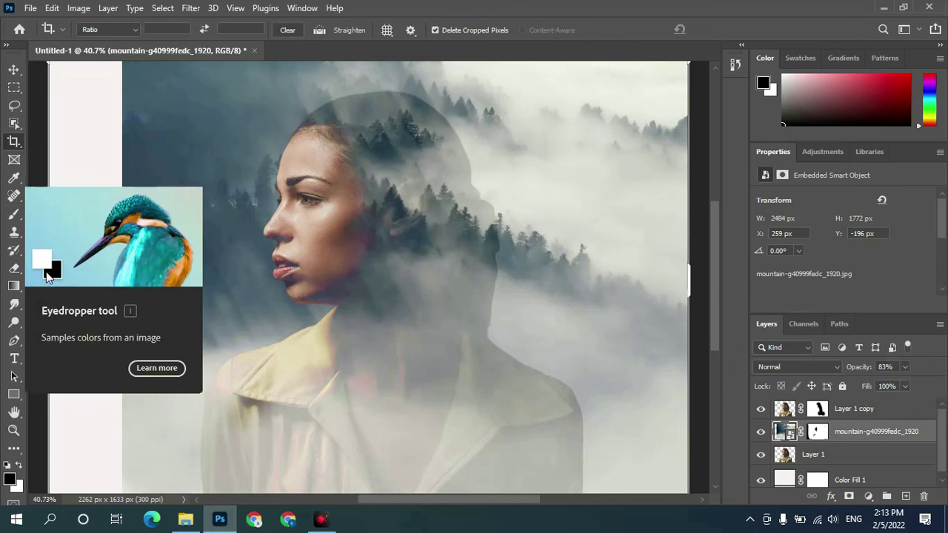
pyautogui.moveTo(53, 284); pyautogui.dragTo(87, 282)
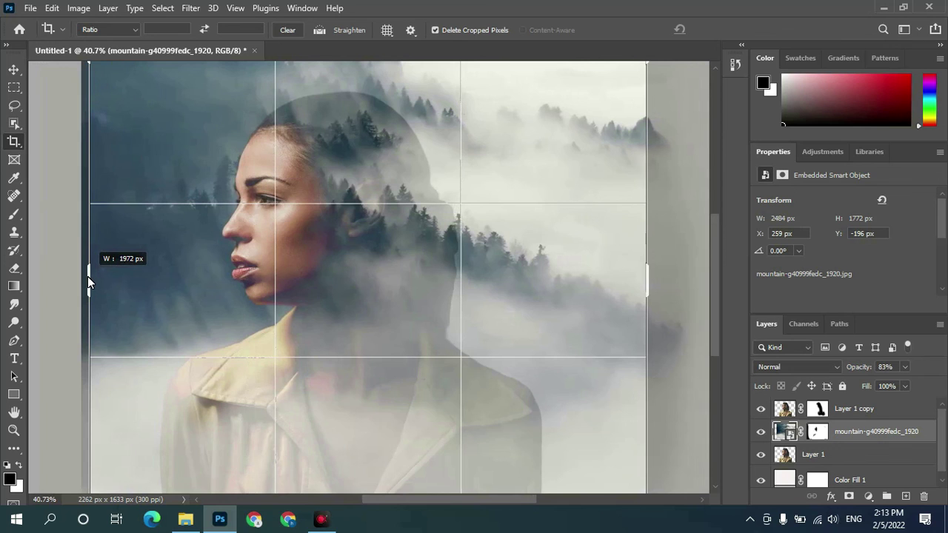
pyautogui.moveTo(375, 122); pyautogui.dragTo(374, 97)
pyautogui.moveTo(656, 323); pyautogui.dragTo(629, 317)
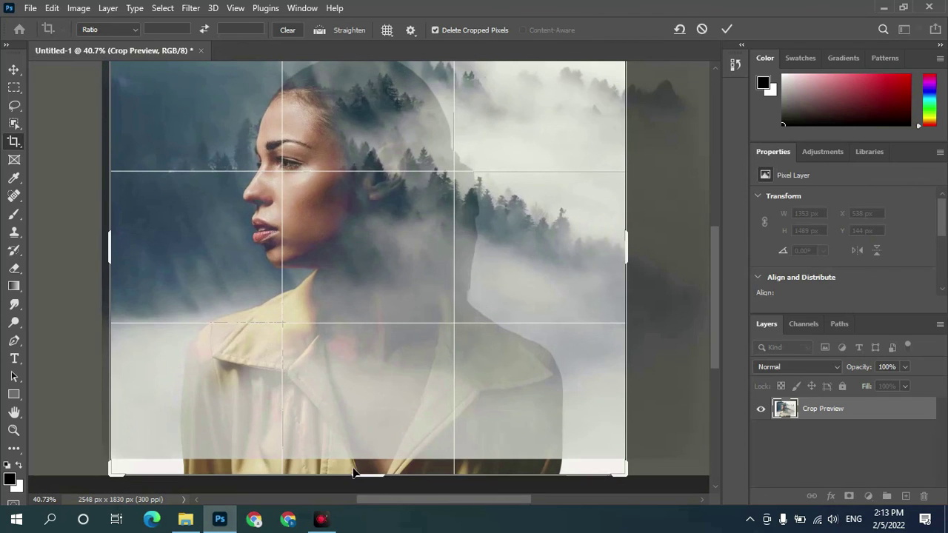
pyautogui.moveTo(373, 481); pyautogui.dragTo(372, 471)
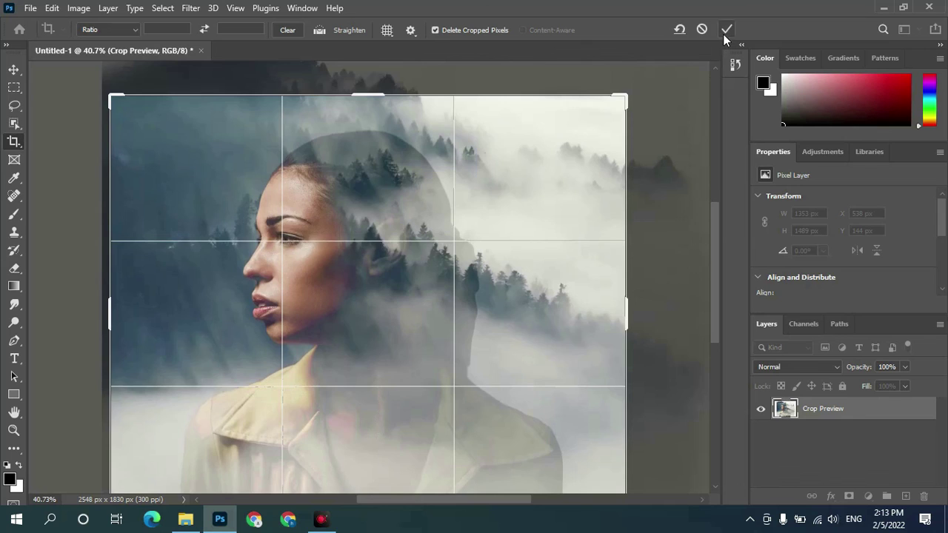
pyautogui.click(722, 29)
pyautogui.scroll(-1, 495, 138)
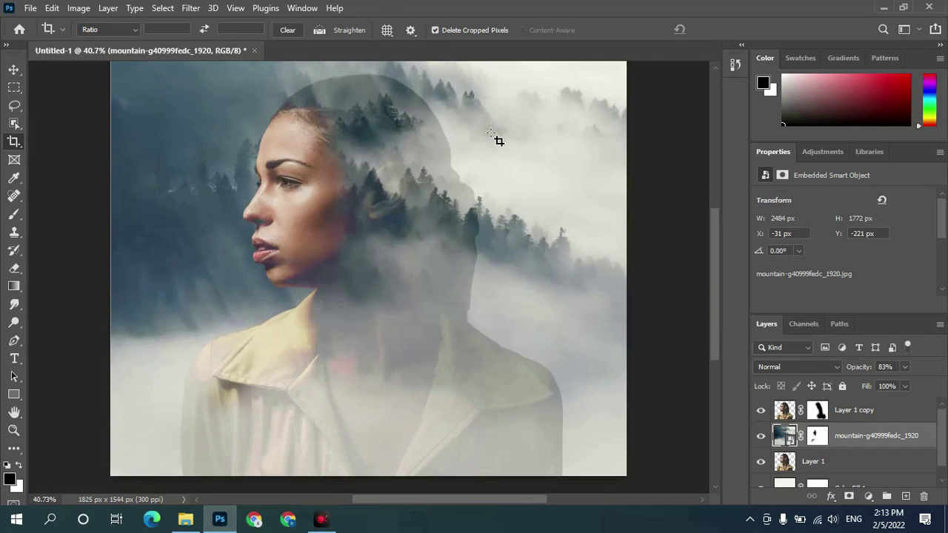
pyautogui.scroll(1, 494, 138)
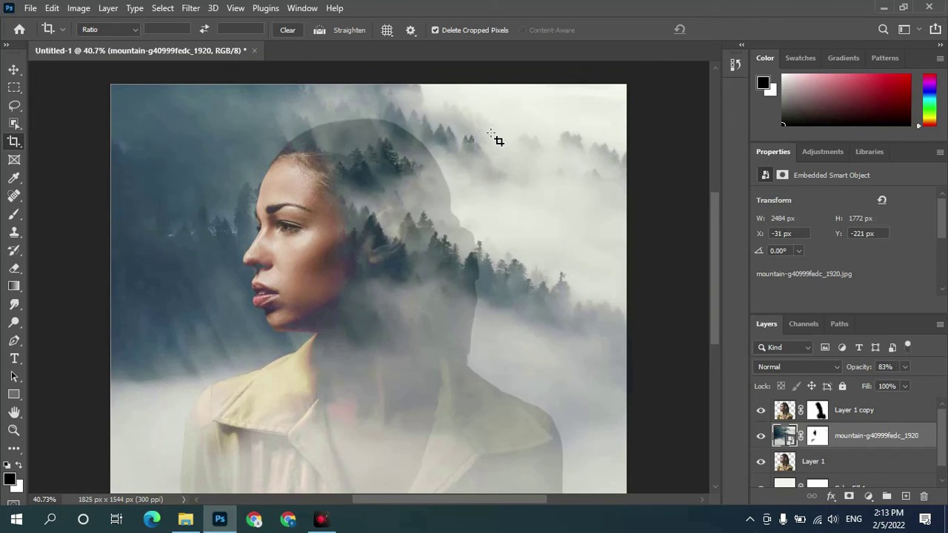